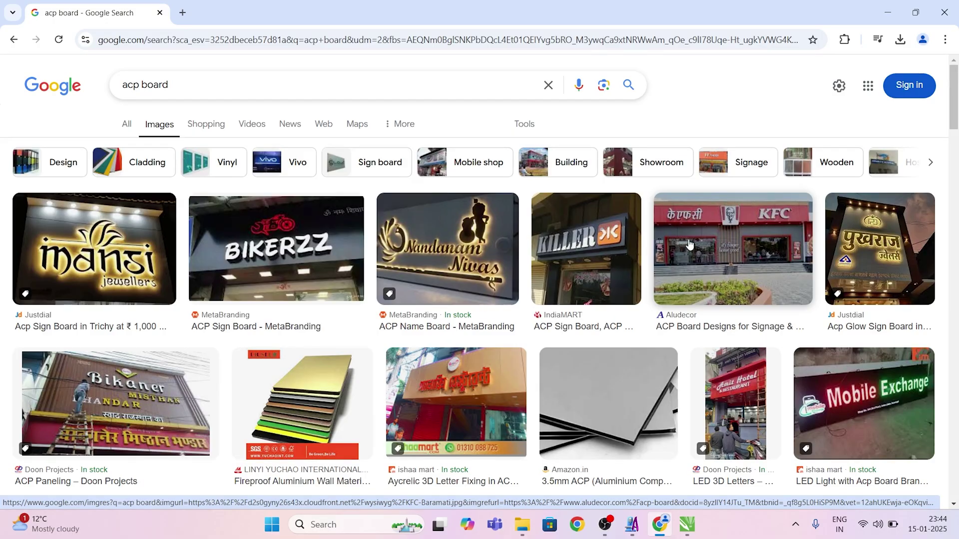
Save the Aludecor KFC storefront image from the search results to Documents as the JPEG KFC-Baramati.
click(746, 251)
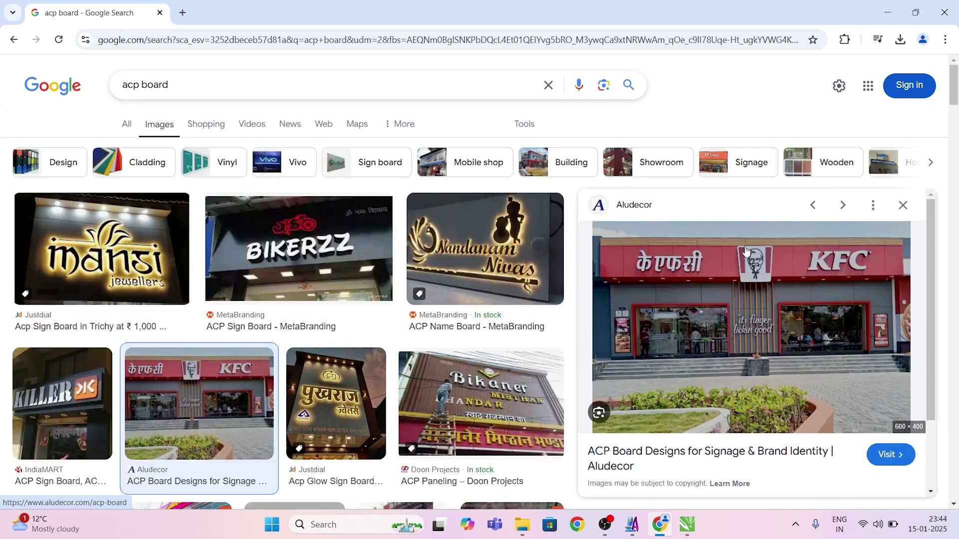
right_click(833, 317)
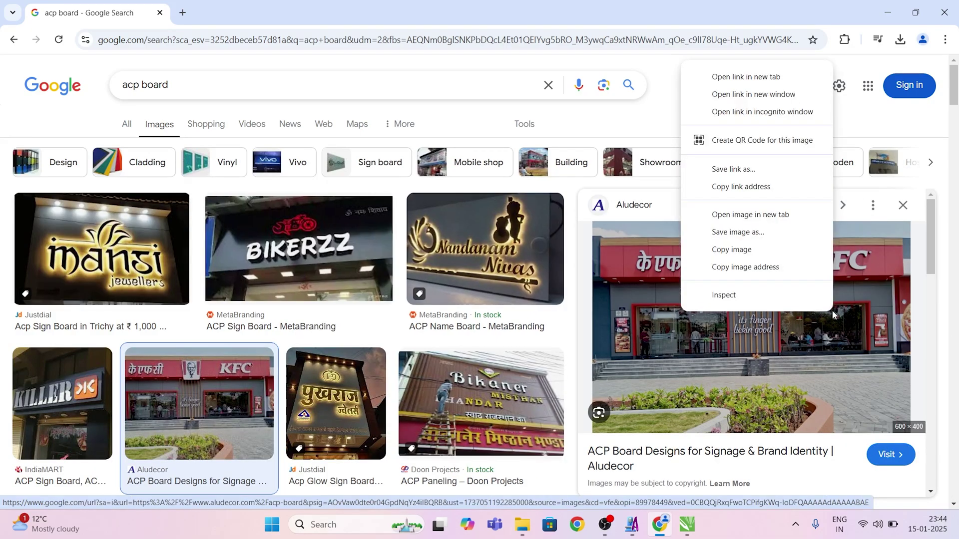
click(780, 233)
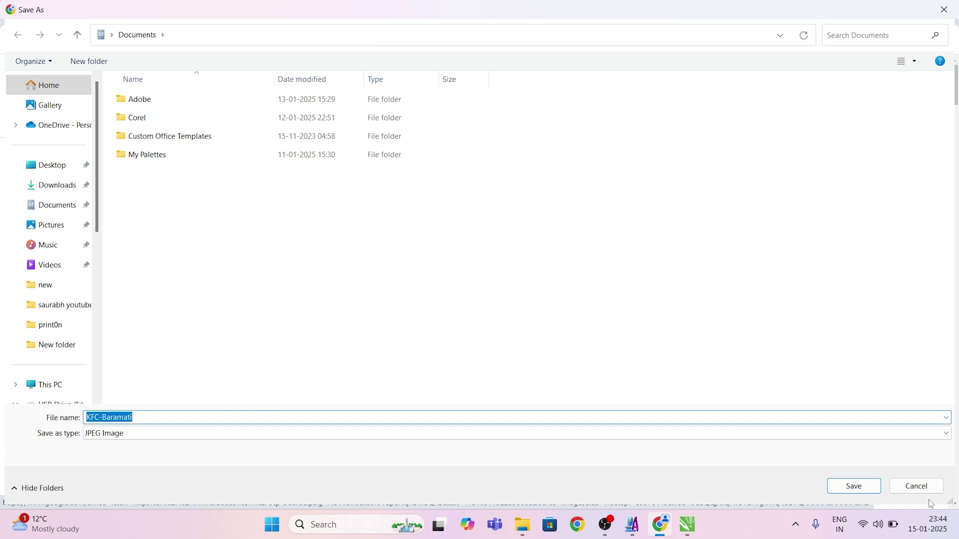
click(840, 487)
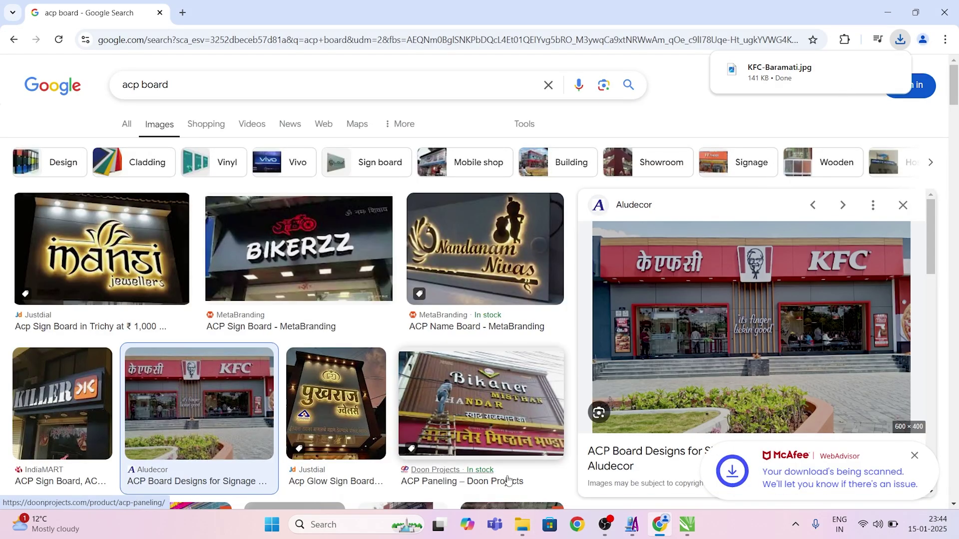
Locate the KFC-Baramati image in the Documents folder, switch to CorelDRAW, and create a new A4 portrait document in CMYK at 300 dpi.
key(super+e)
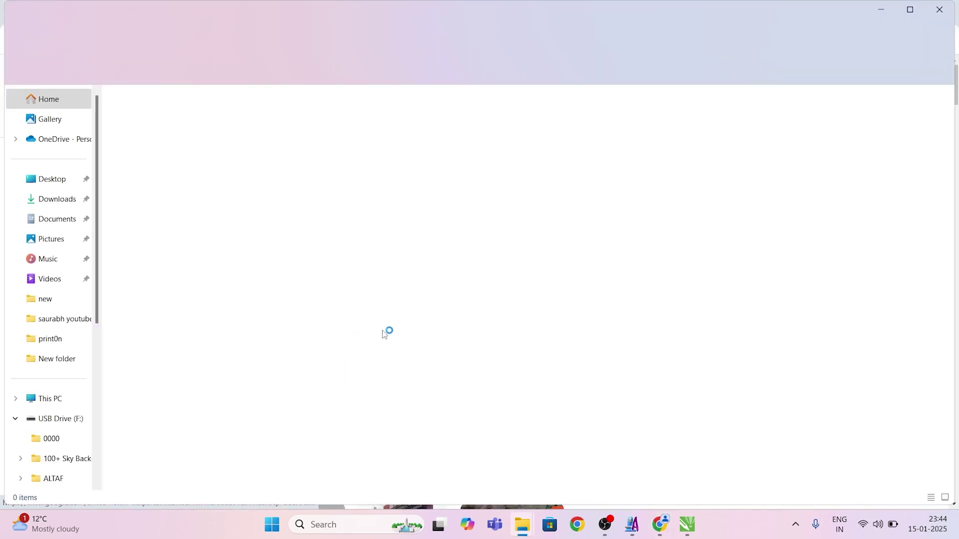
click(55, 219)
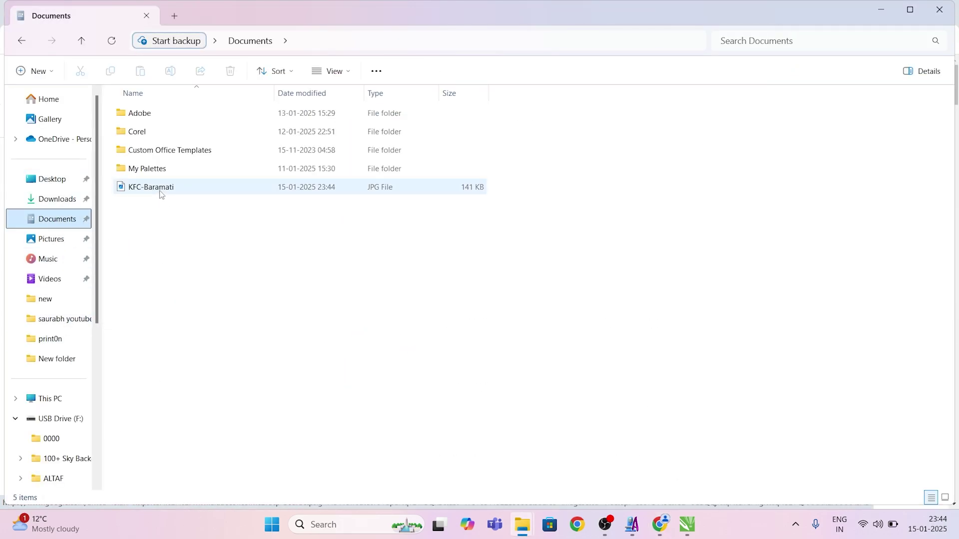
drag(160, 194, 493, 277)
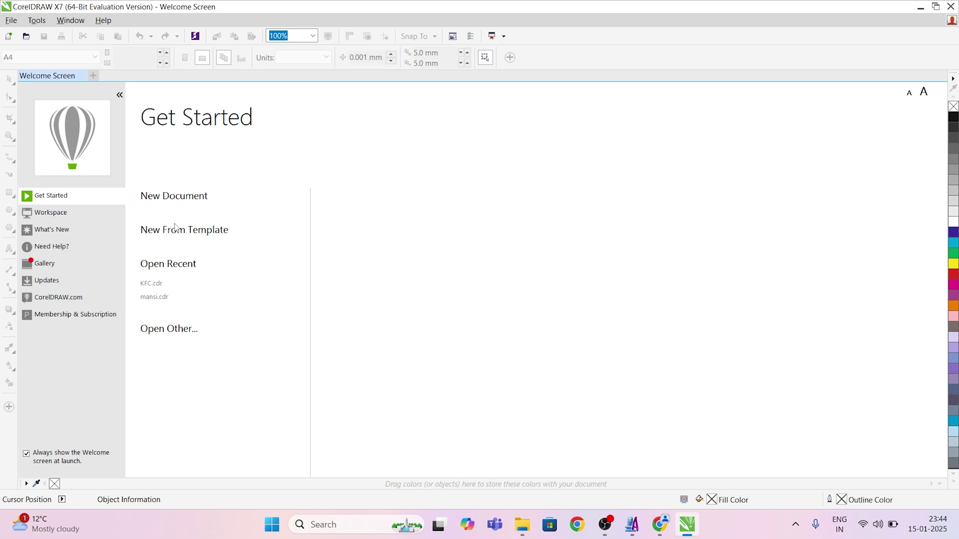
click(194, 197)
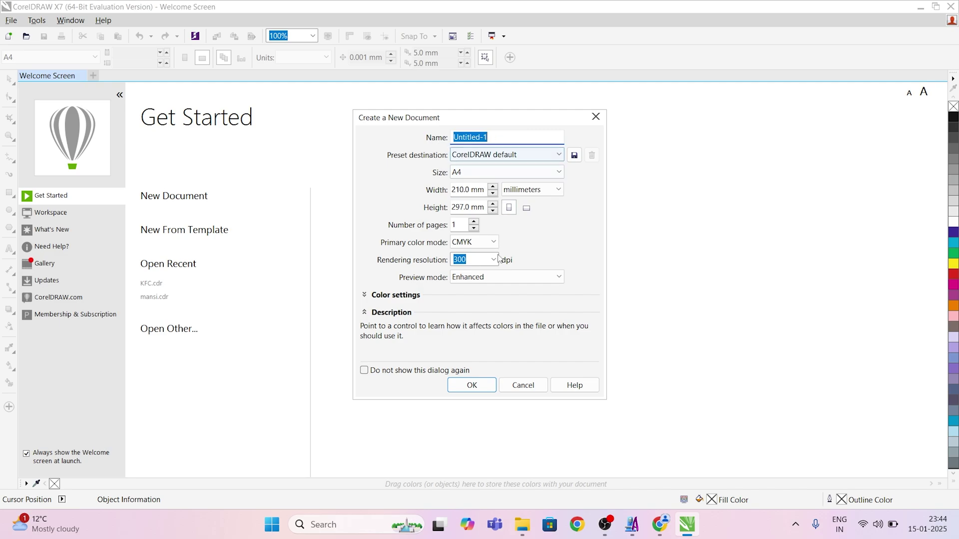
click(473, 389)
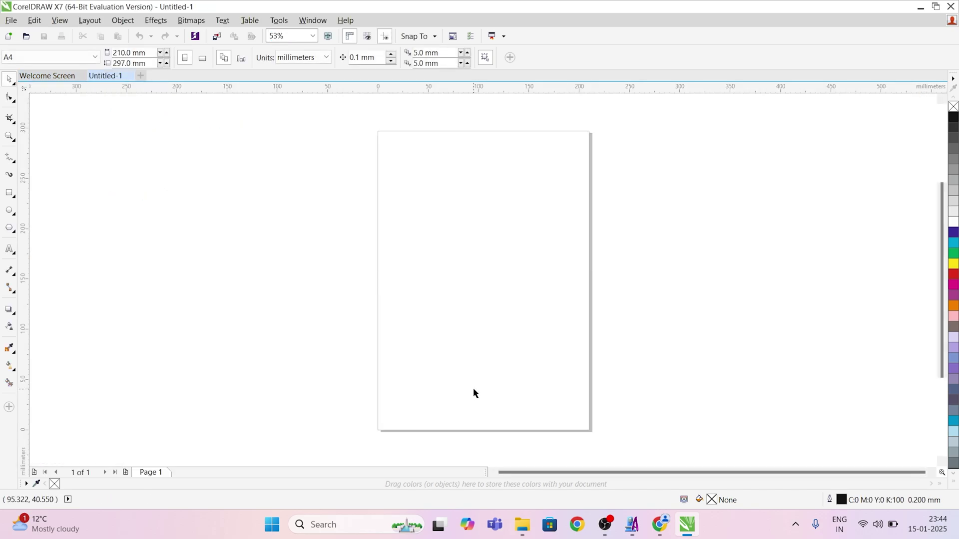
Bring the KFC-Baramati image from the Documents folder into the drawing, placing it beside the page's left edge.
mouse_move(530, 528)
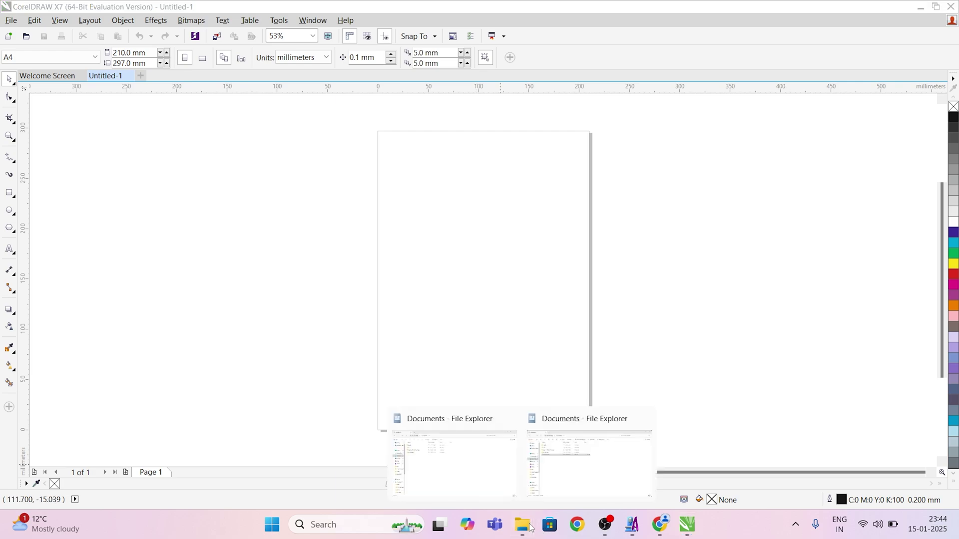
click(594, 450)
drag(171, 189, 335, 220)
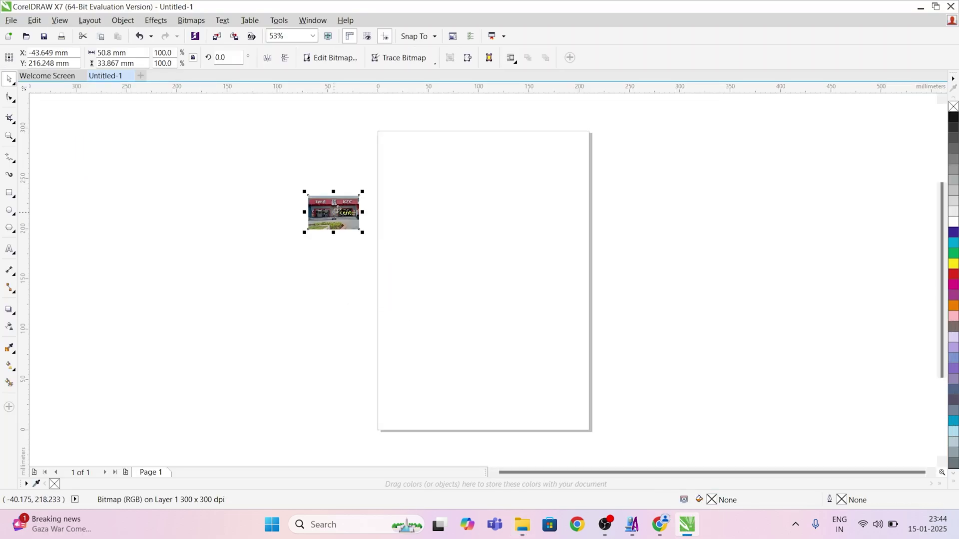
Examine the KFC lettering and the red panels of the sign board in the storefront photo.
scroll(334, 220, up, 4)
scroll(338, 208, up, 1)
ctrl+scroll(329, 189, right, 3)
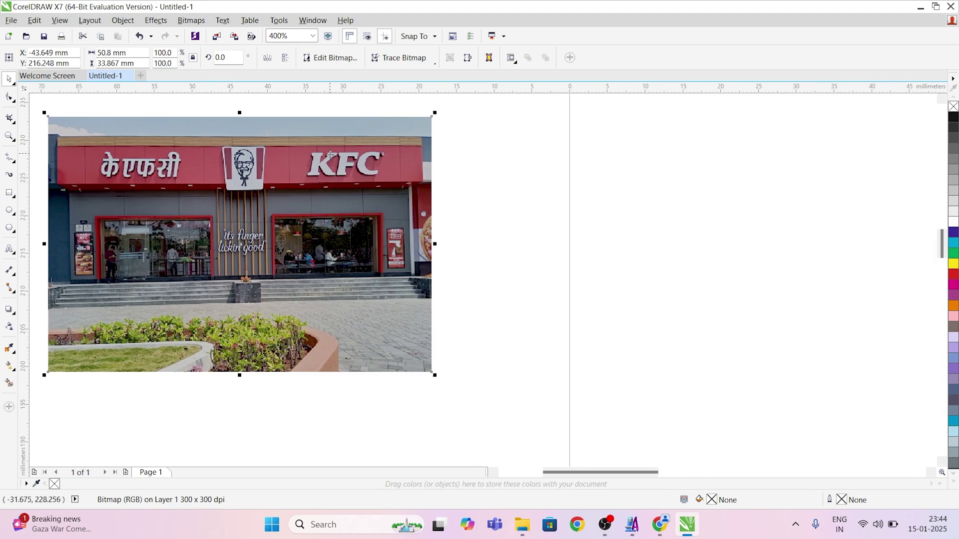
scroll(330, 155, up, 2)
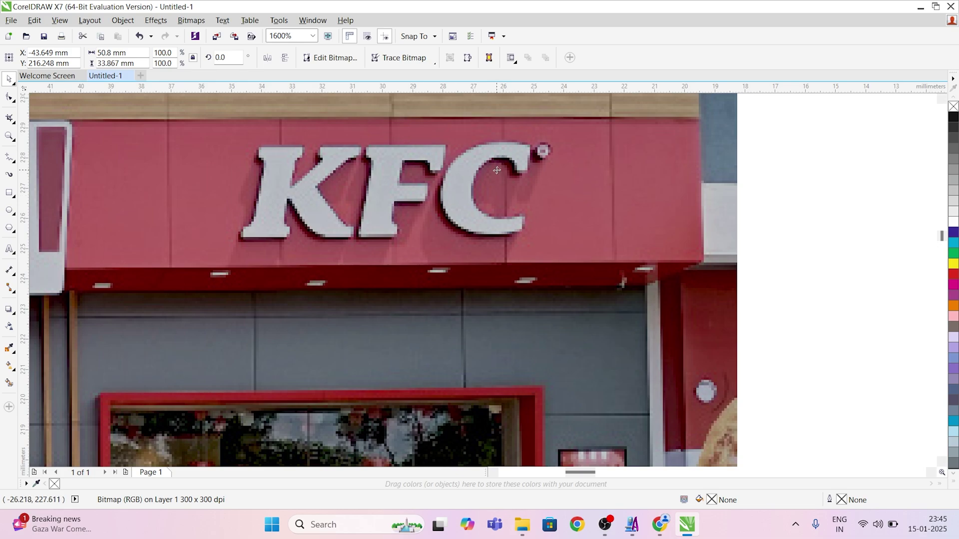
scroll(442, 204, down, 2)
ctrl+scroll(362, 217, right, 3)
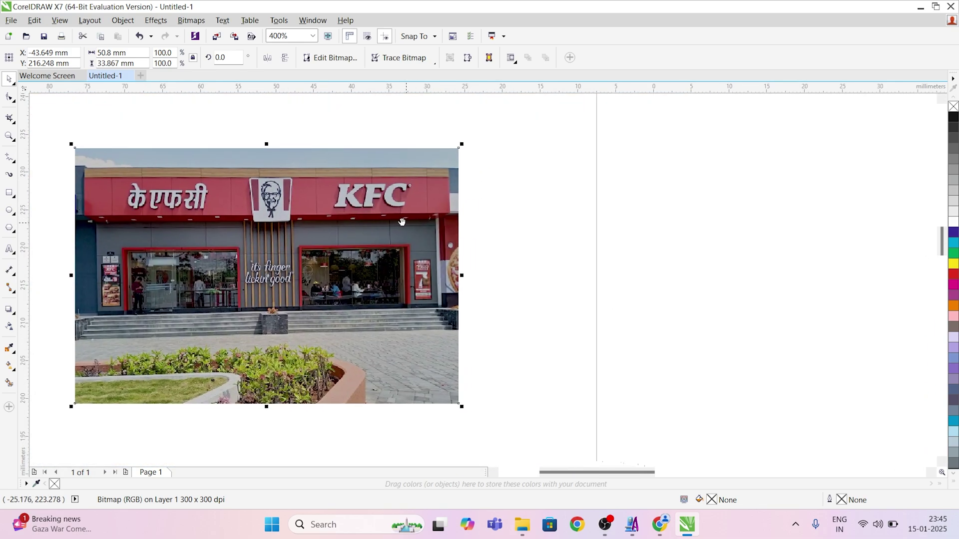
scroll(272, 198, up, 2)
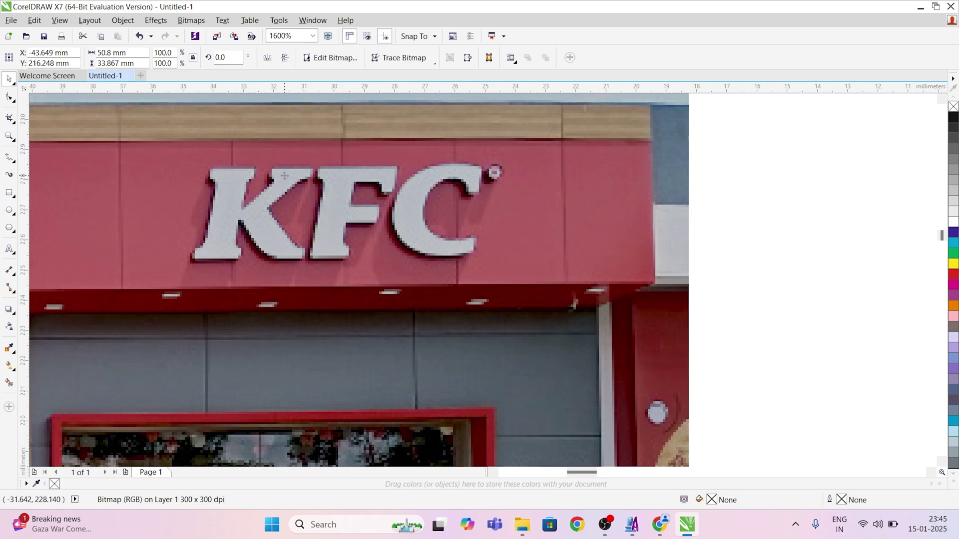
scroll(284, 176, down, 2)
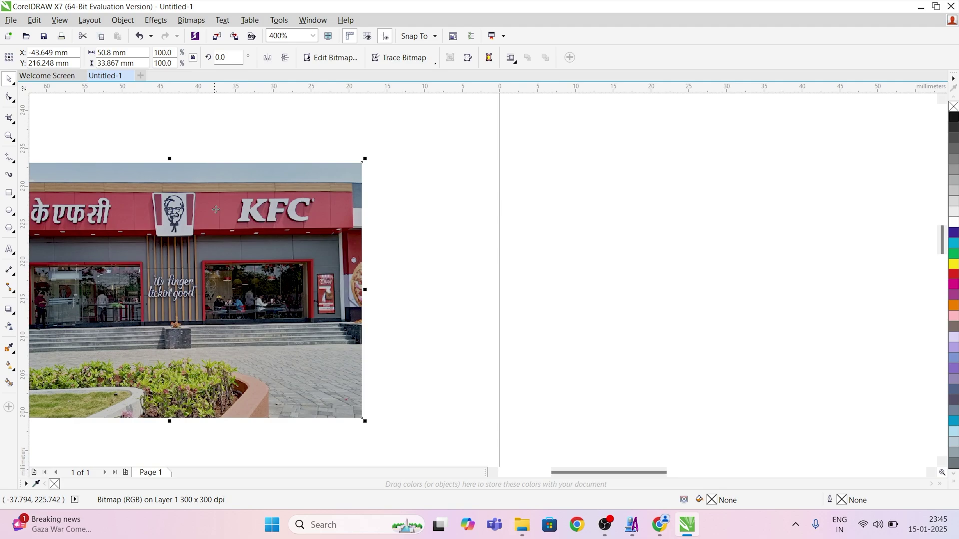
Add the artistic text "KFC" on the page, to the right of the storefront photo.
click(10, 249)
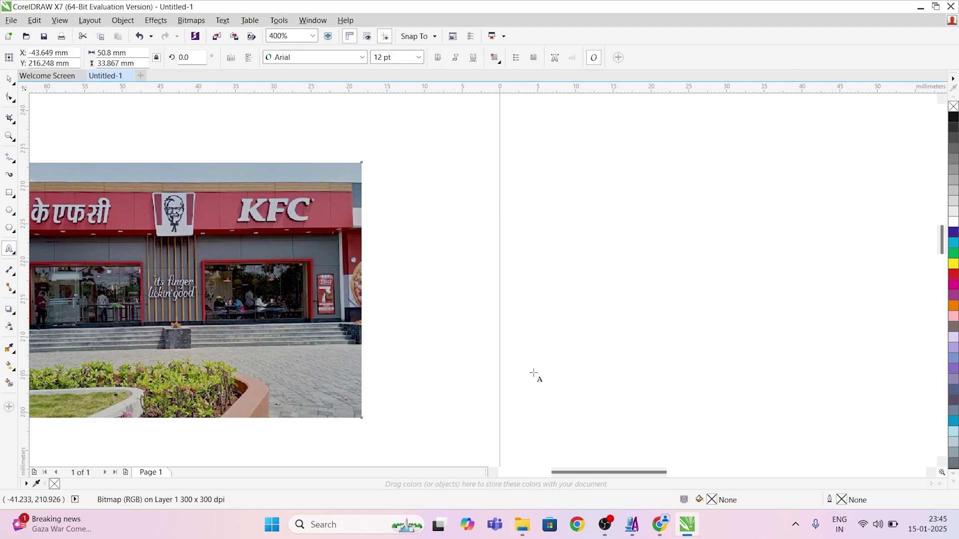
click(551, 244)
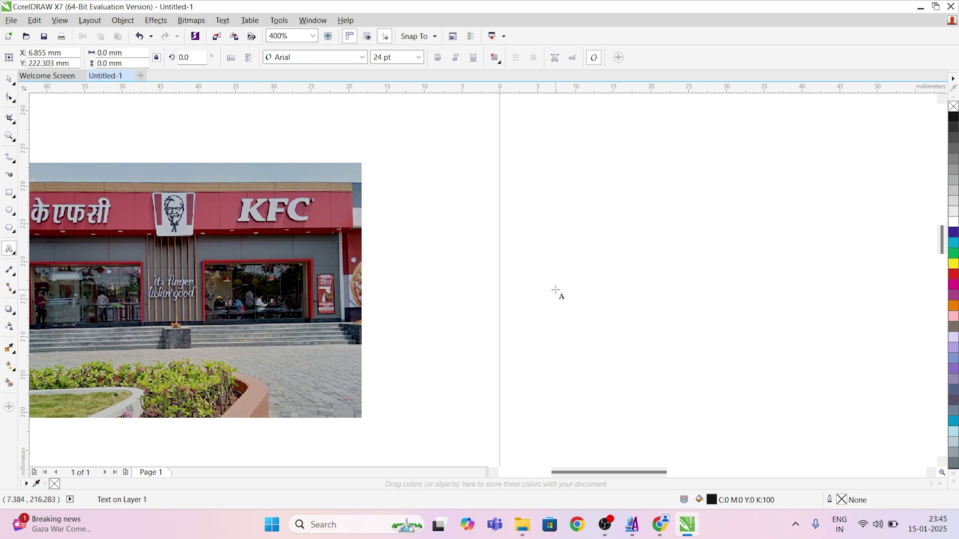
text(K)
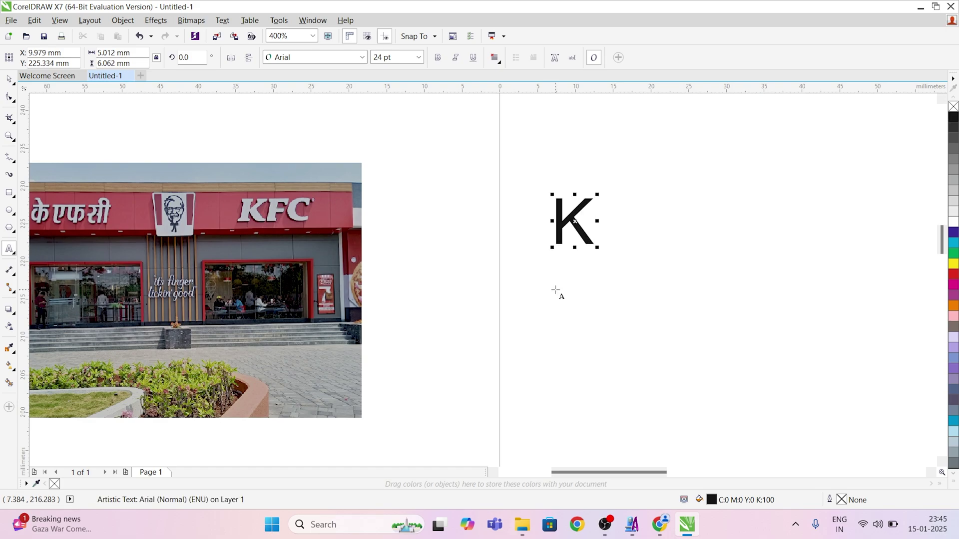
text(FV)
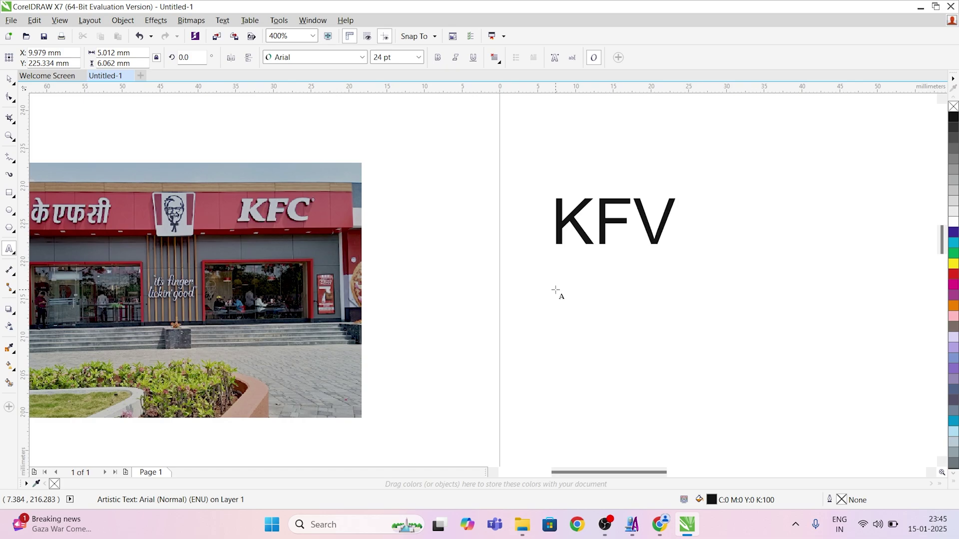
key(BackSpace)
text(C)
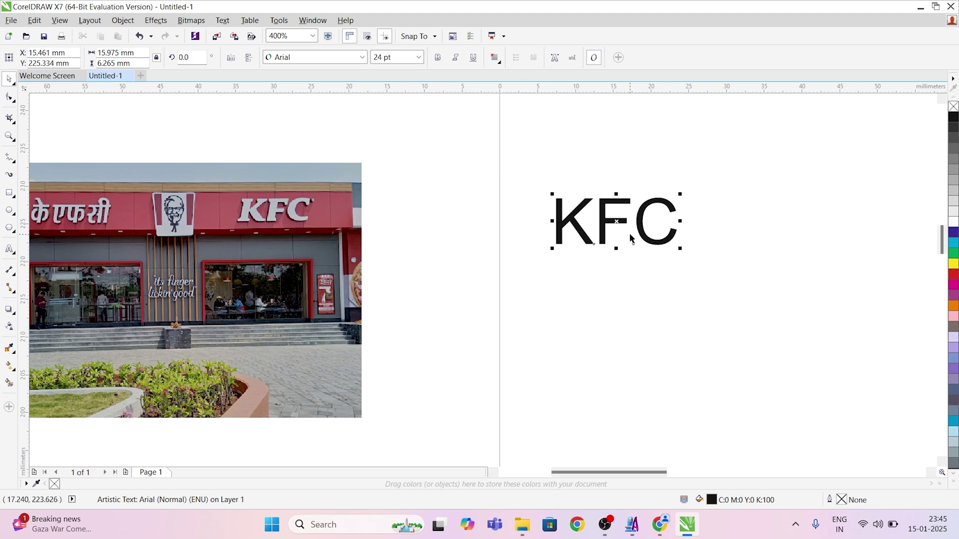
Preview other fonts for the KFC text, keep Arial, and make the text bold.
click(338, 60)
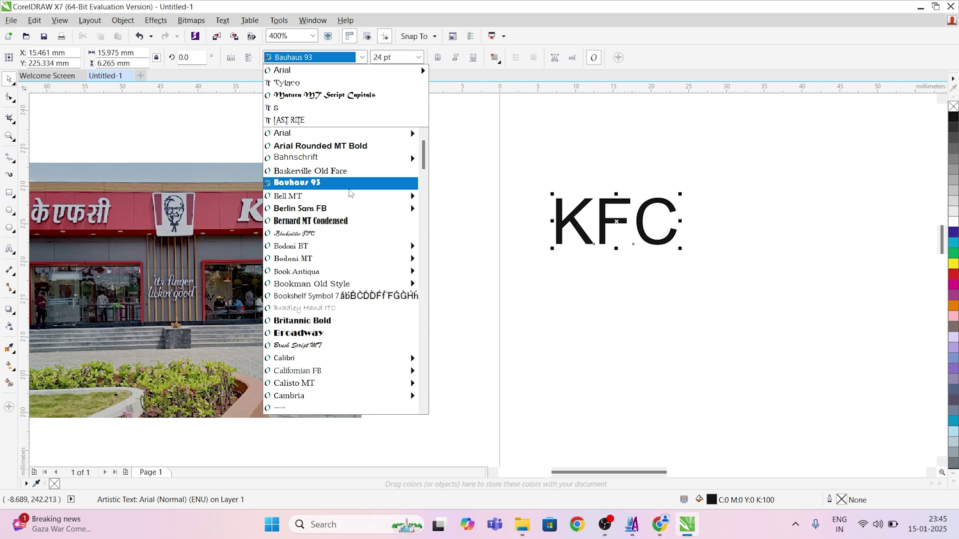
mouse_move(349, 209)
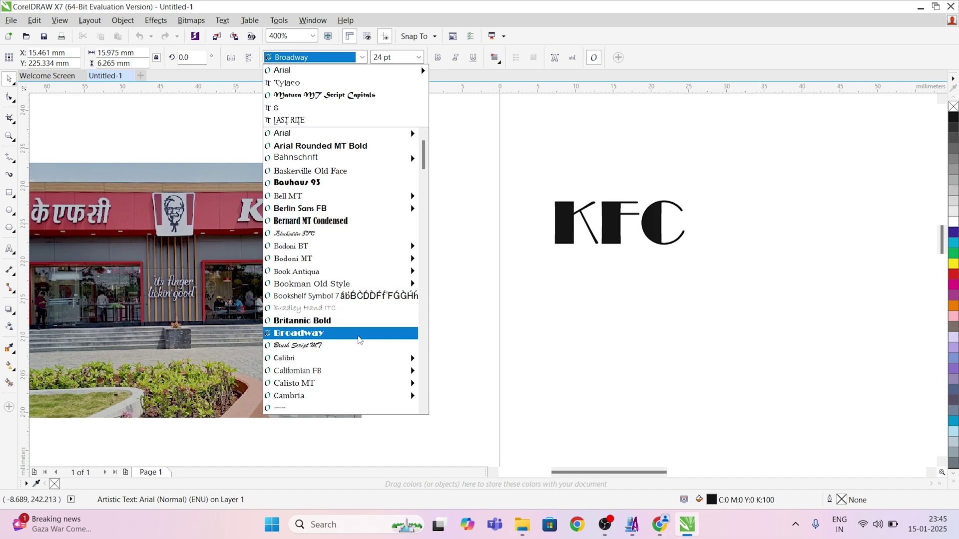
click(356, 70)
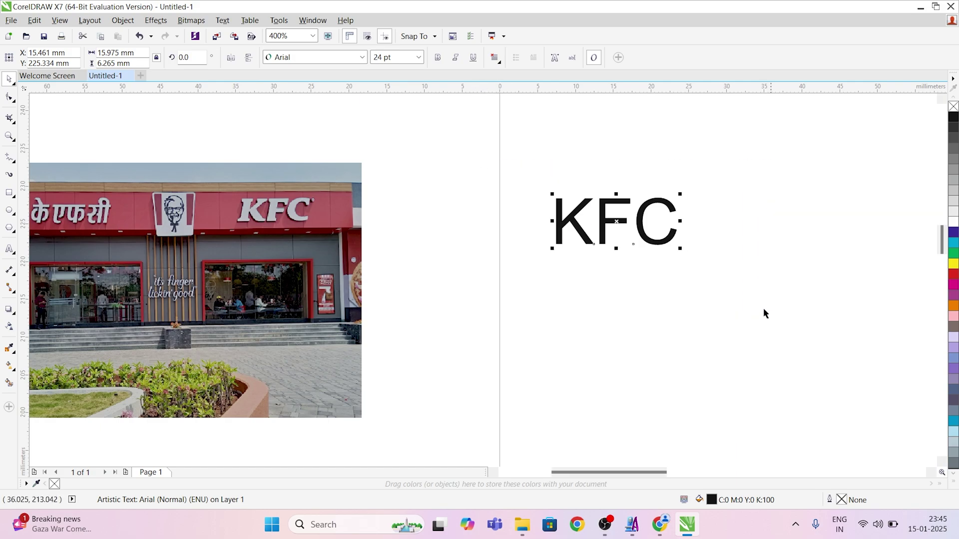
click(437, 58)
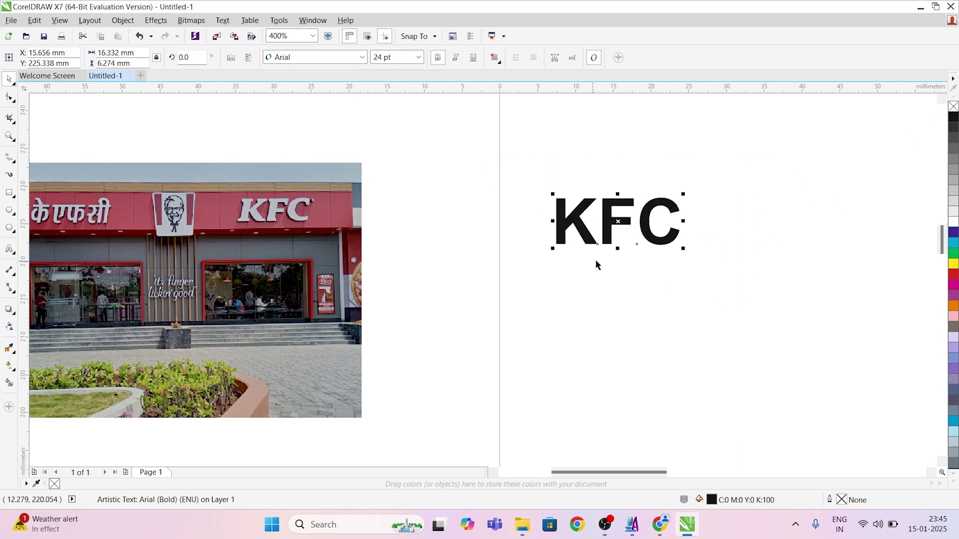
Set the width of the KFC text to 100 mm.
drag(512, 181, 727, 270)
drag(138, 52, 89, 53)
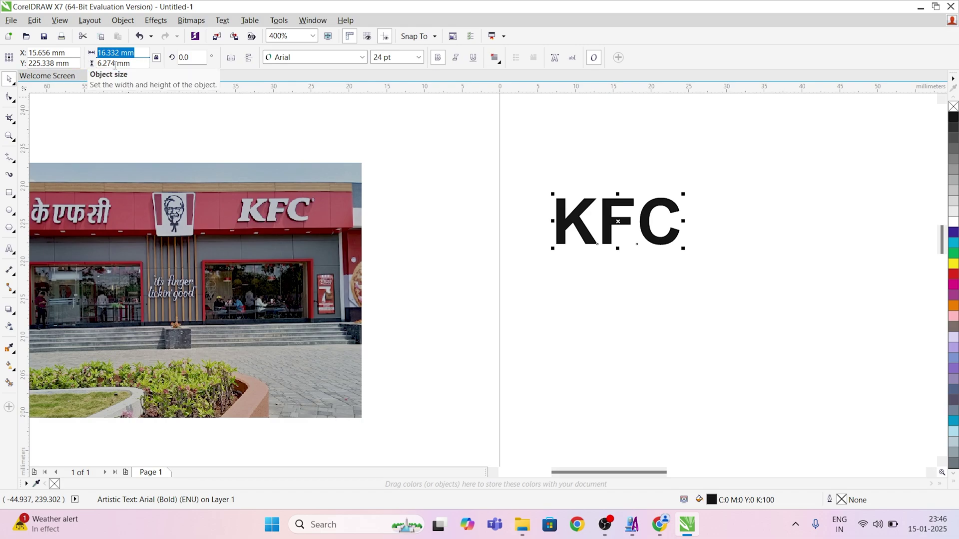
text(100)
key(Return)
Move the KFC text off the photo onto the page, centred at about X 80 mm, Y 214 mm.
scroll(343, 217, down, 5)
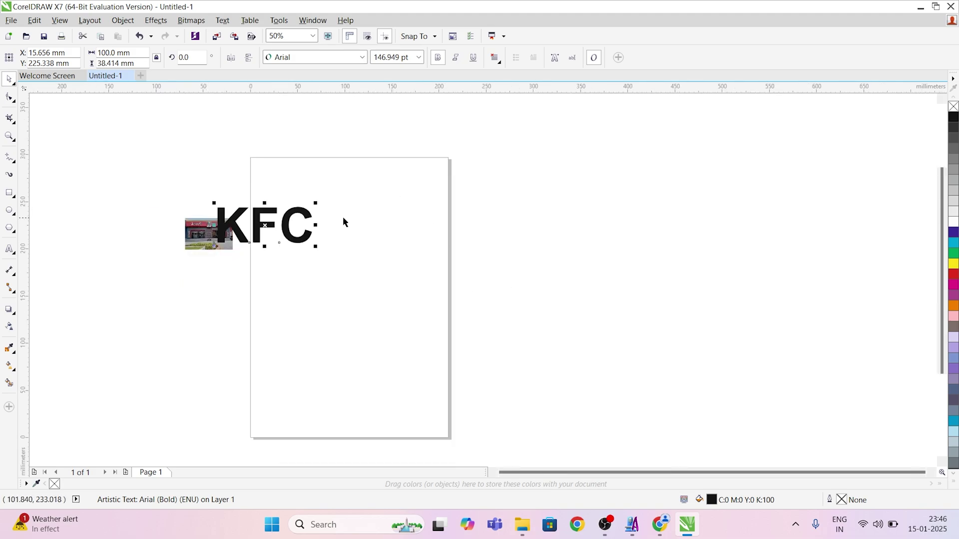
scroll(342, 217, up, 3)
middle_drag(209, 216, 485, 216)
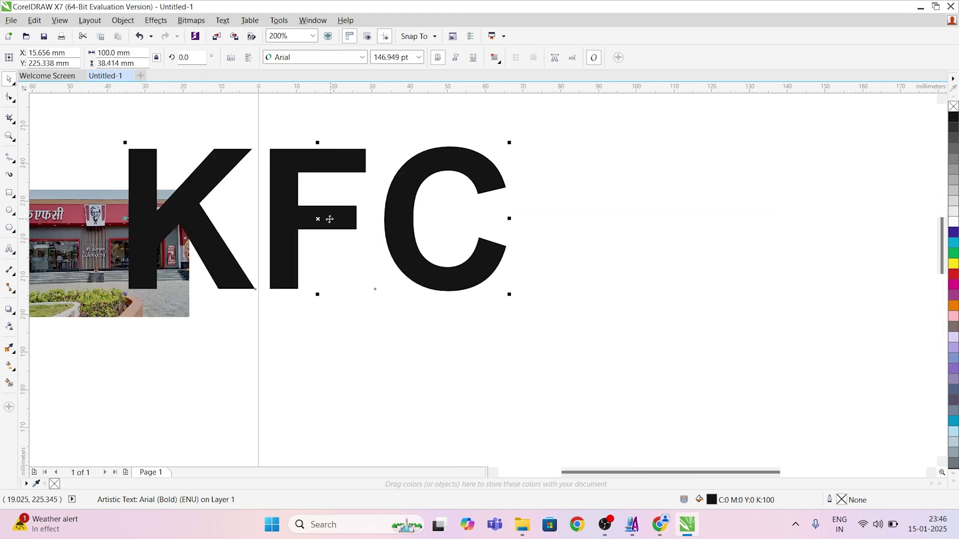
middle_drag(269, 251, 509, 295)
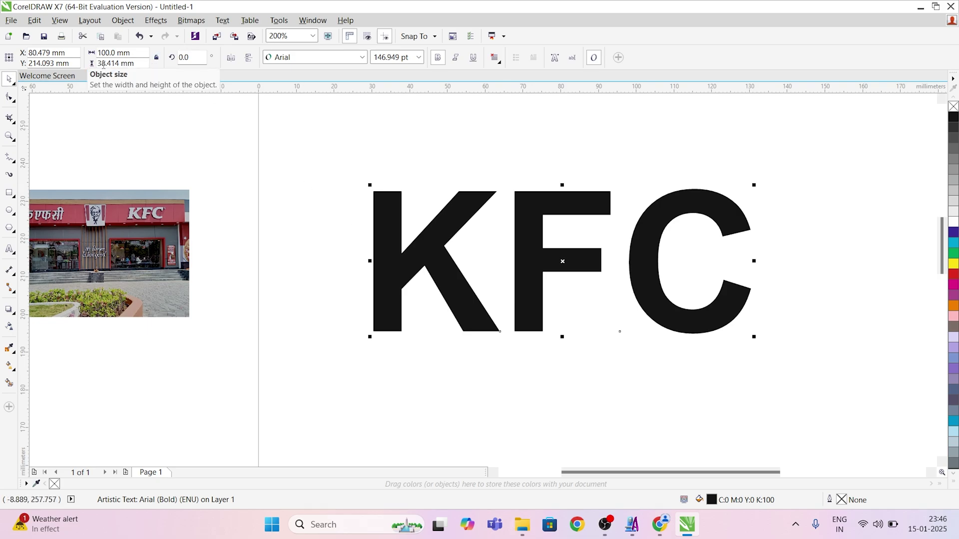
click(157, 58)
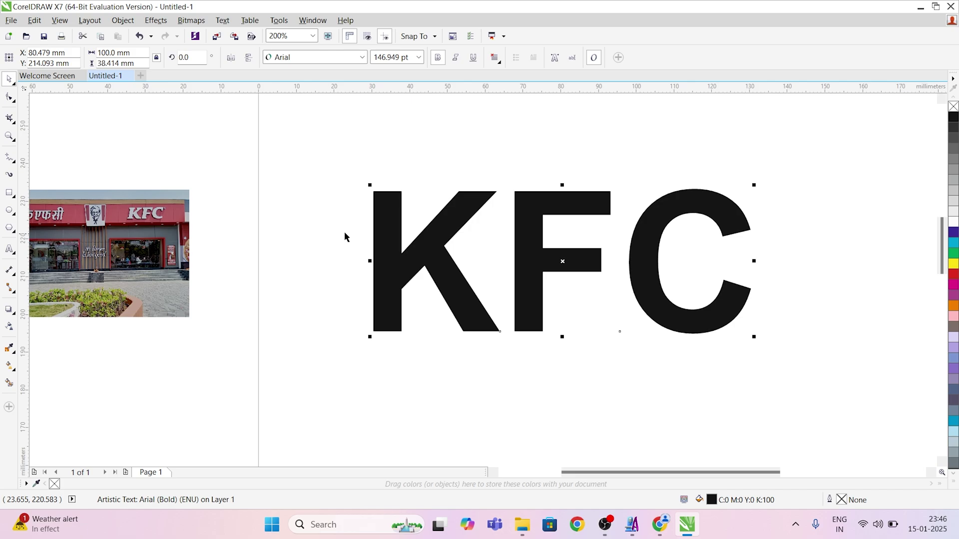
Remove the fill from the KFC text and give it a black outline.
drag(315, 166, 816, 381)
middle_drag(738, 340, 670, 358)
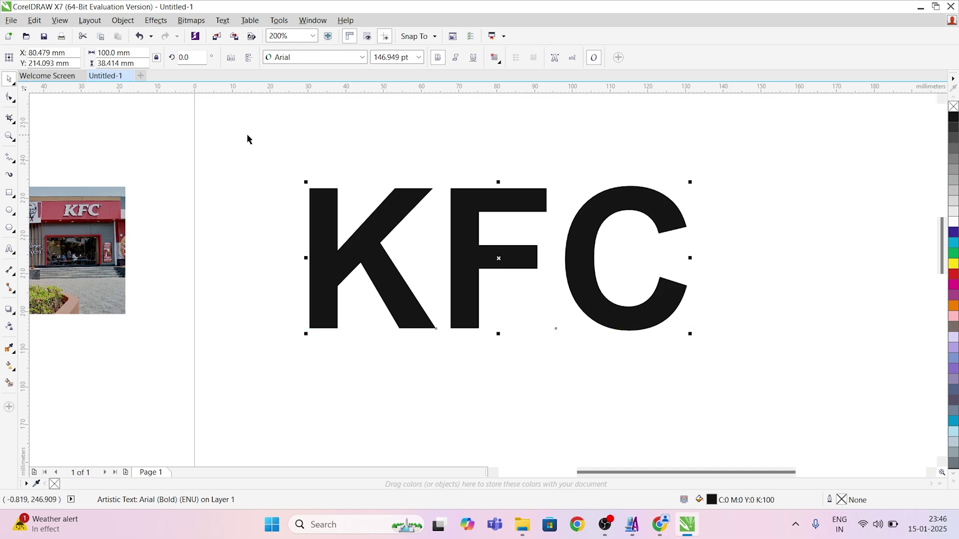
click(953, 106)
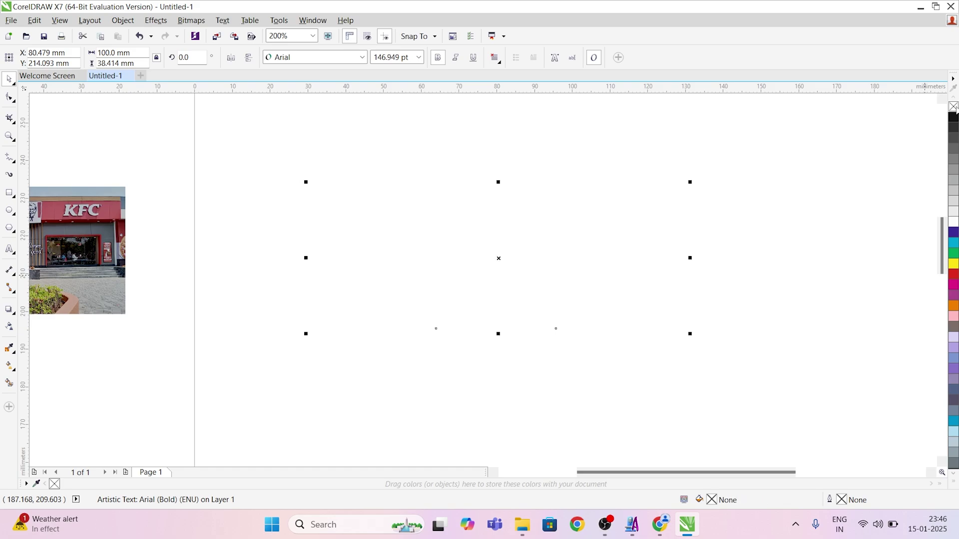
right_click(952, 117)
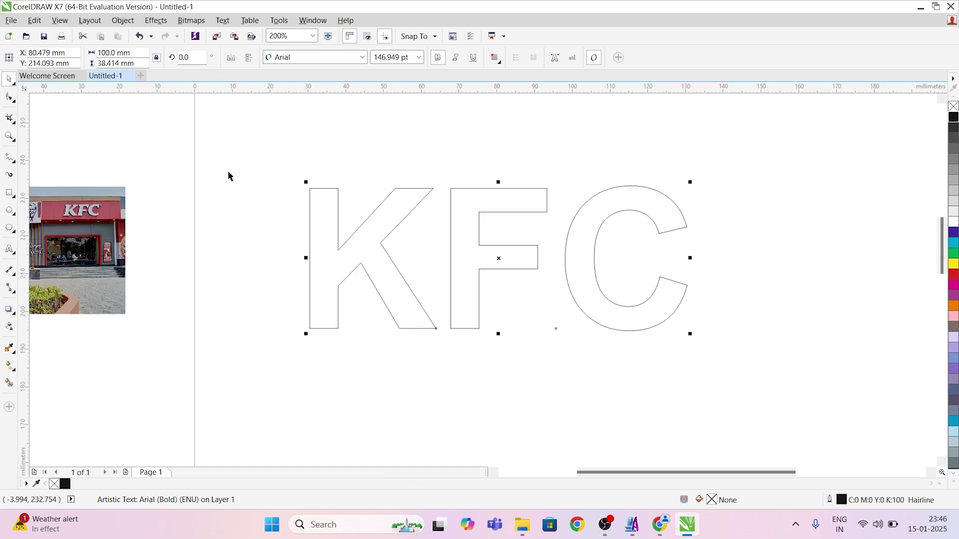
Draw a rectangle about 151 x 54 mm around the KFC text as the sign board outline.
drag(228, 176, 774, 396)
drag(355, 231, 796, 400)
scroll(59, 237, up, 2)
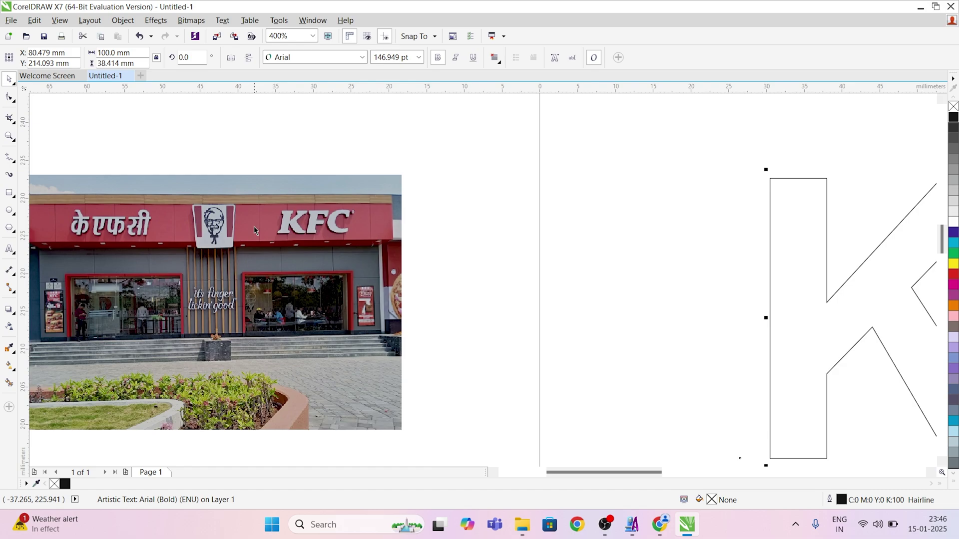
scroll(278, 222, down, 2)
middle_drag(434, 269, 245, 245)
click(9, 193)
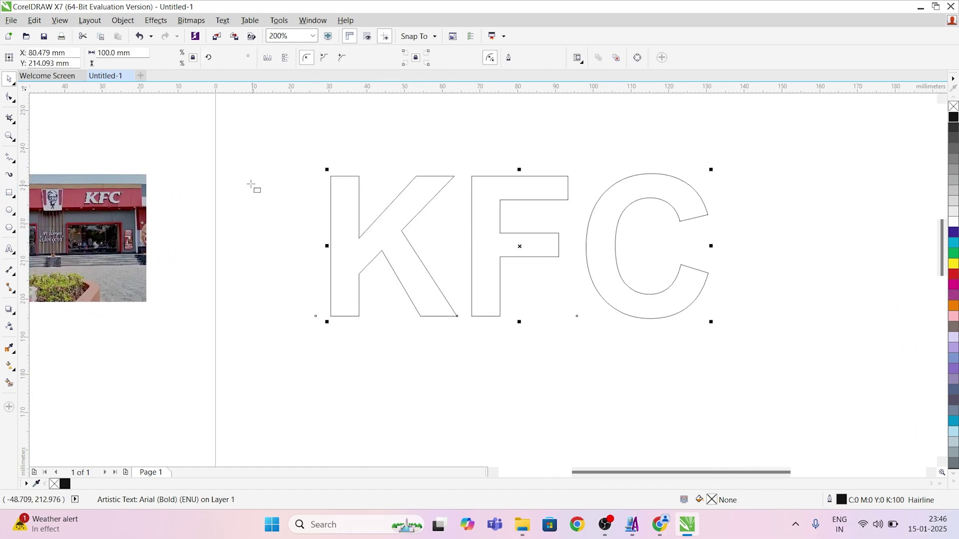
drag(230, 149, 801, 355)
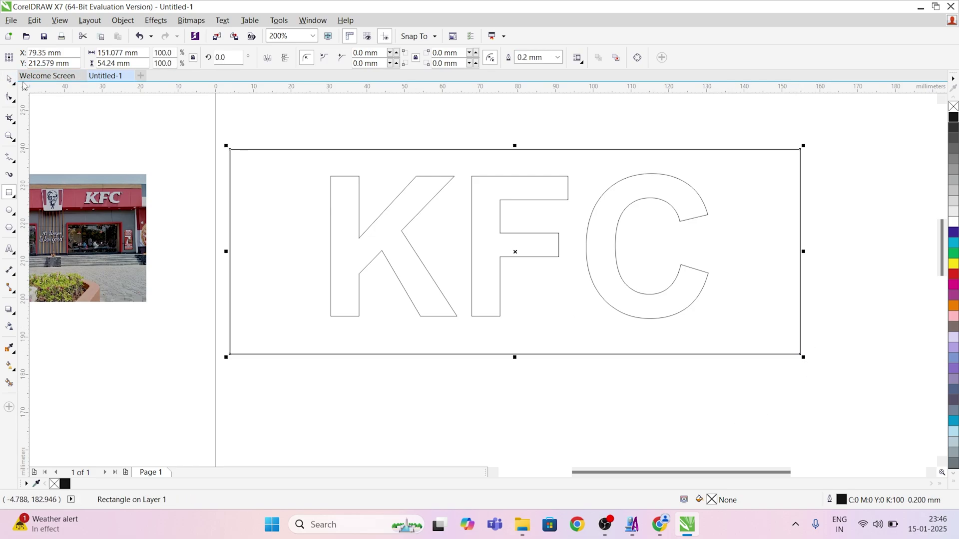
Set the board rectangle's width to 160 mm, scaling its height proportionally.
drag(217, 129, 905, 399)
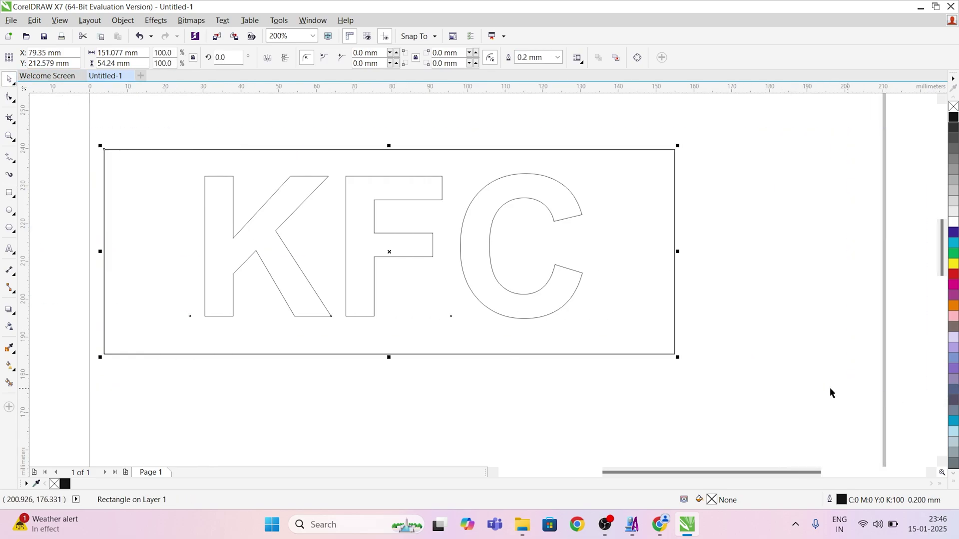
click(153, 128)
click(149, 149)
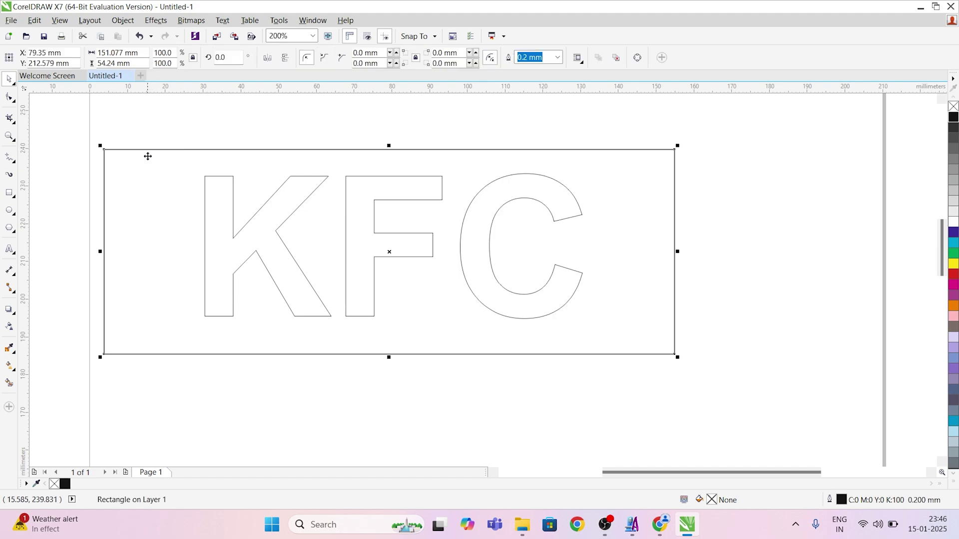
drag(126, 52, 98, 53)
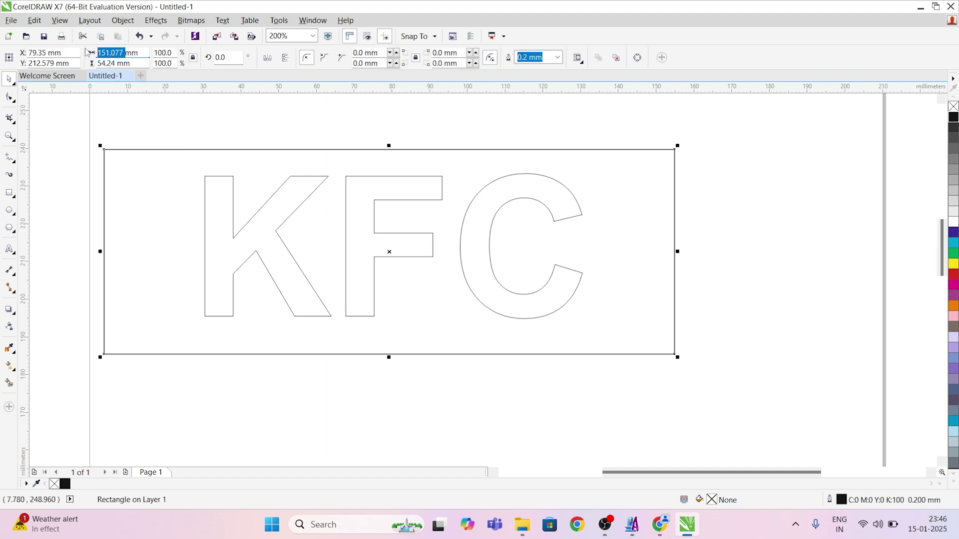
text(160)
key(Return)
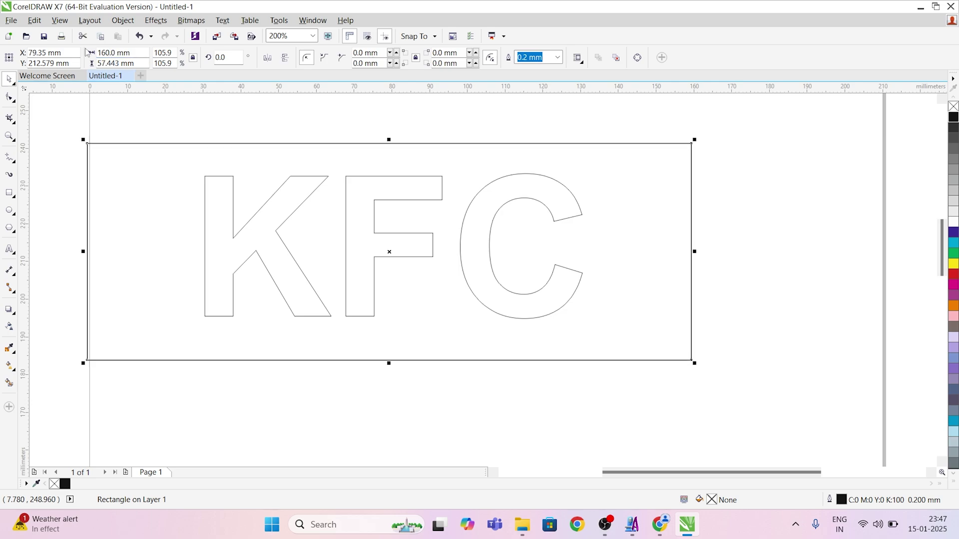
Centre the KFC text horizontally and vertically on the board rectangle.
middle_drag(400, 329, 477, 325)
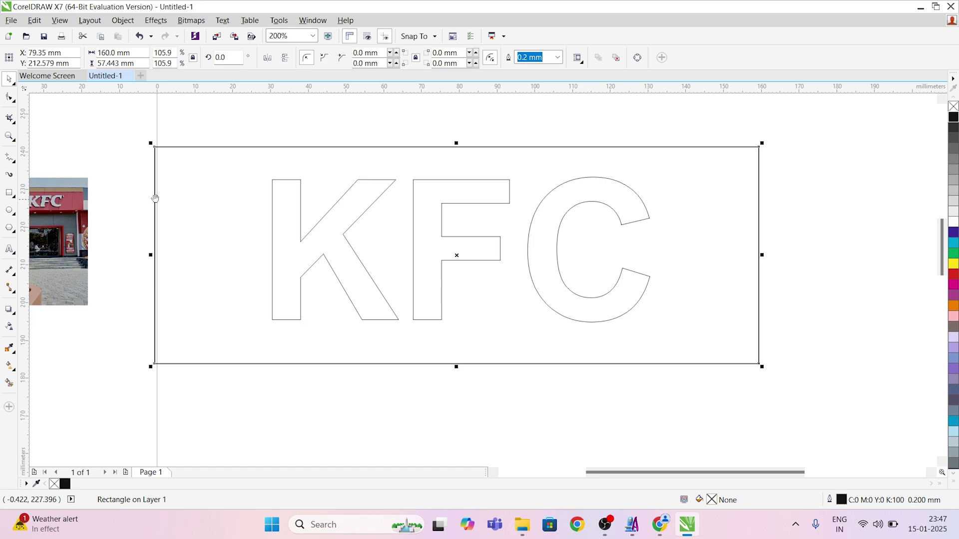
scroll(155, 197, left, 3)
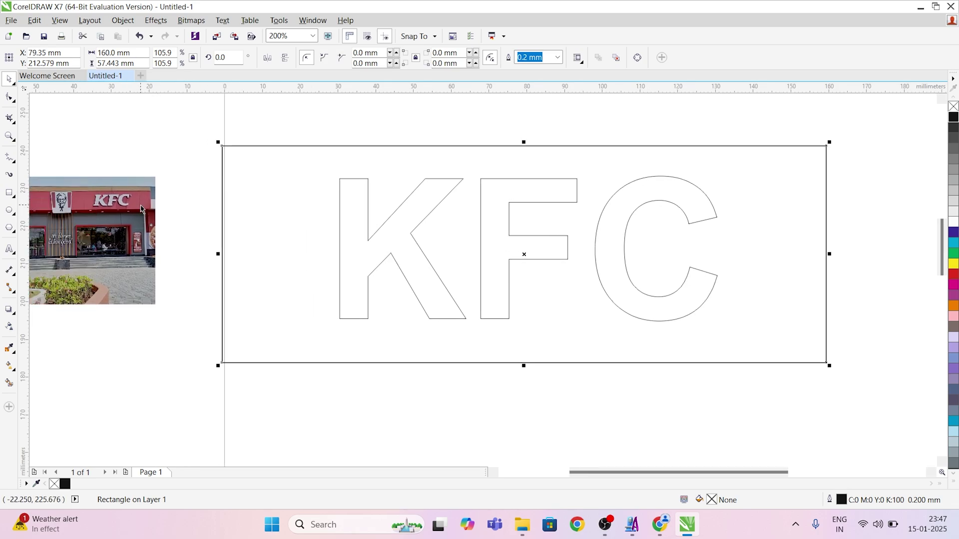
drag(194, 132, 872, 422)
click(569, 185)
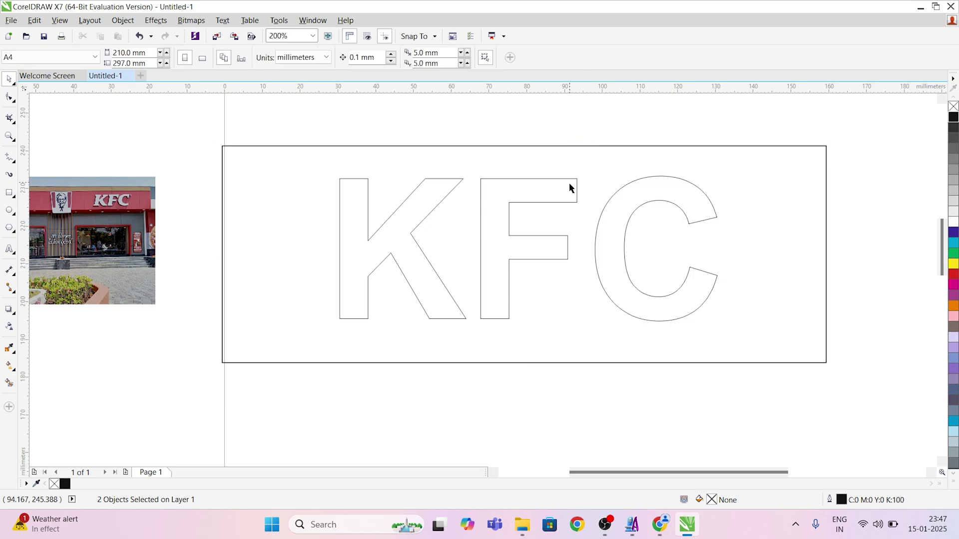
shift+click(581, 146)
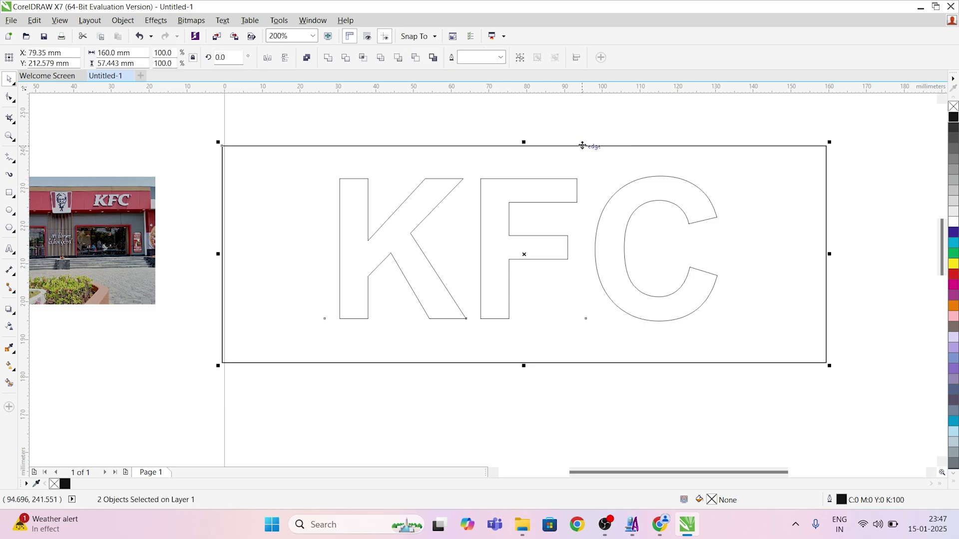
key(c)
key(e)
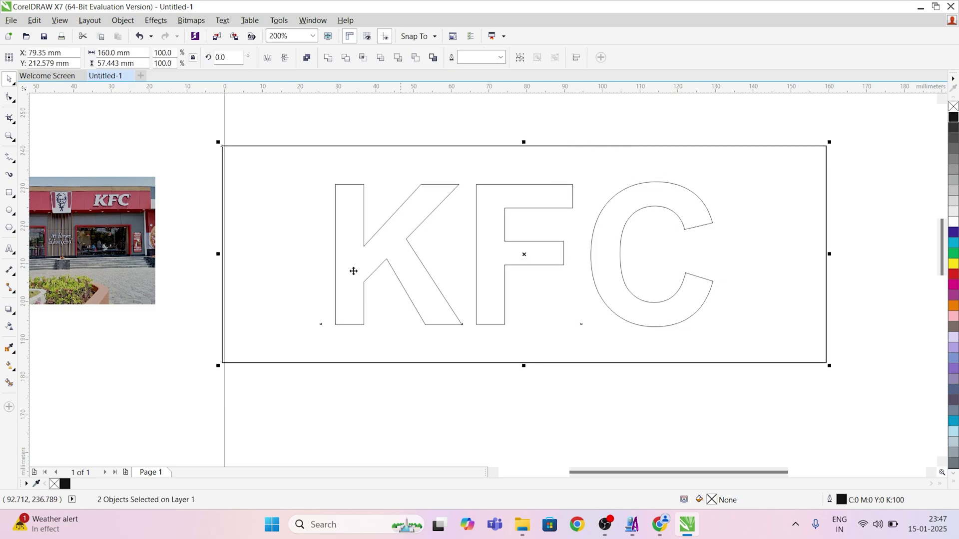
click(201, 187)
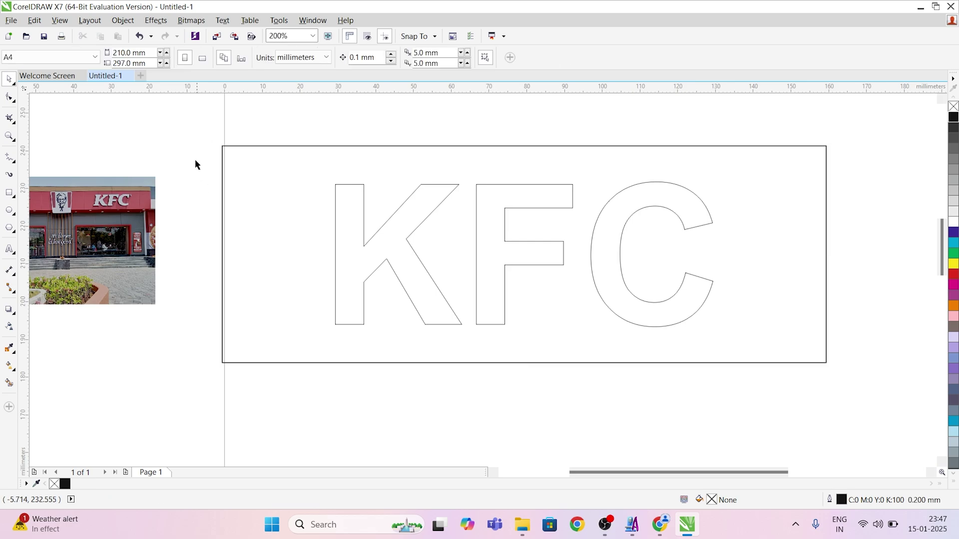
Start exporting the board rectangle and KFC text to the Documents folder with the file name KFC.
drag(199, 128, 882, 412)
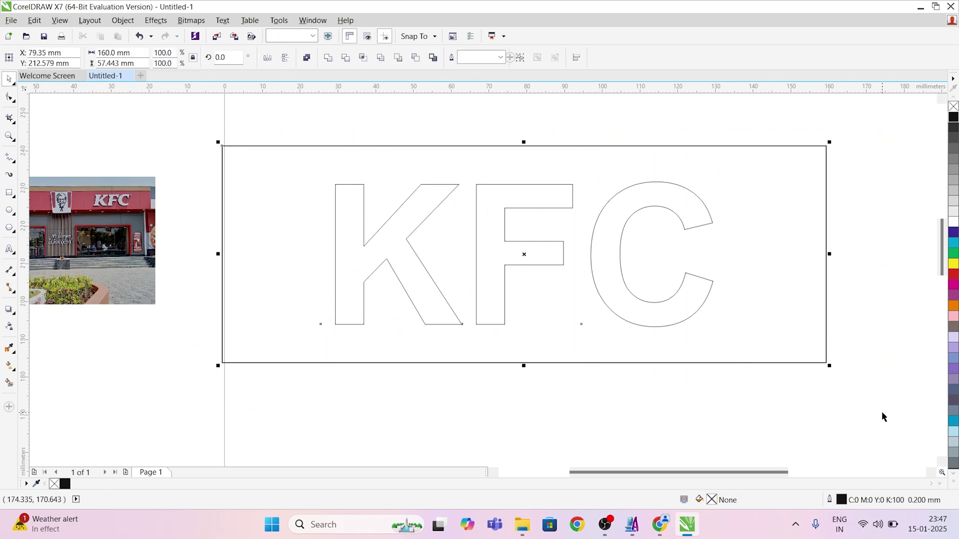
key(ctrl+e)
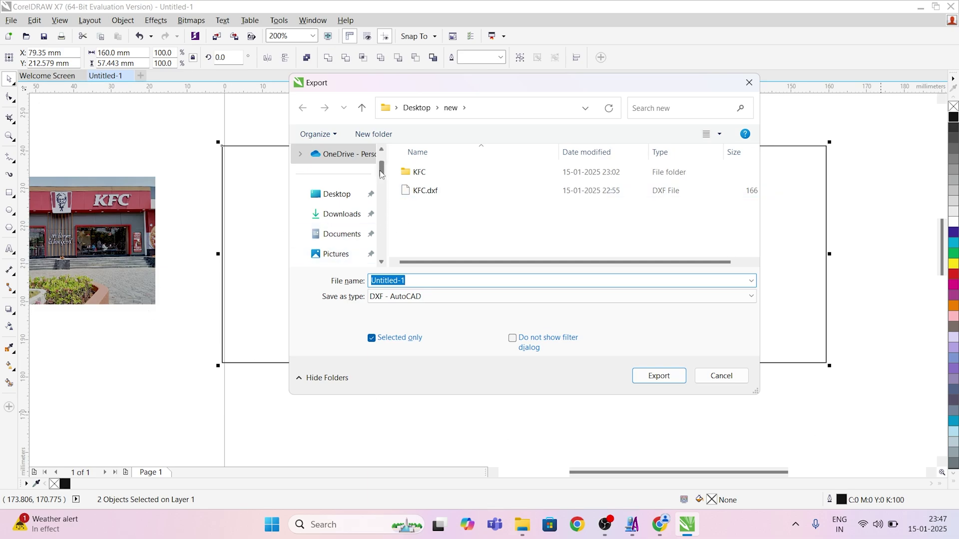
click(340, 236)
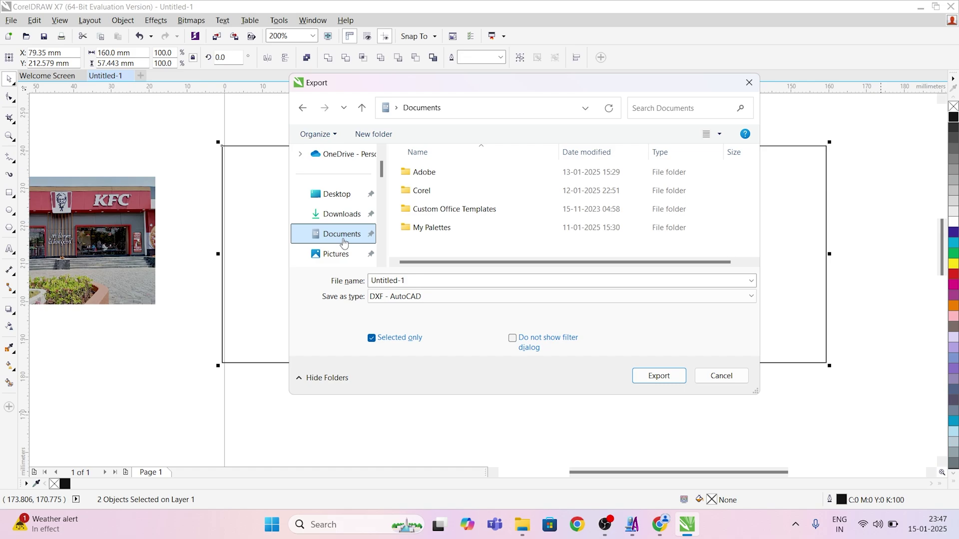
drag(458, 262, 478, 262)
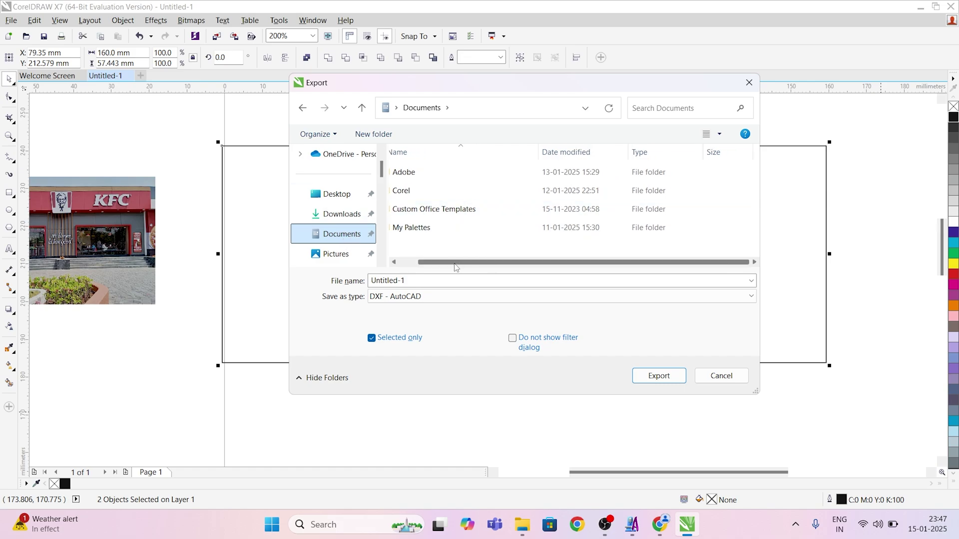
scroll(492, 231, left, 1)
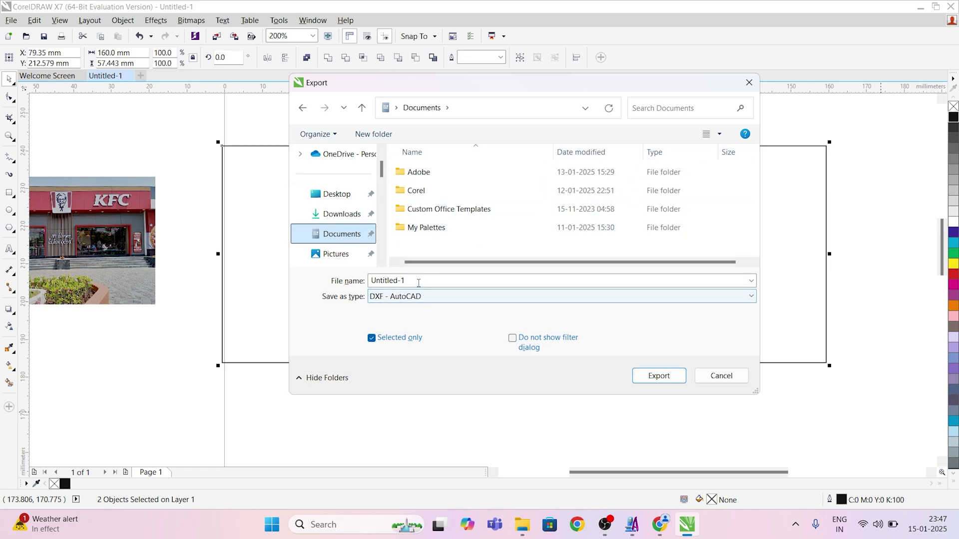
click(416, 281)
text(K)
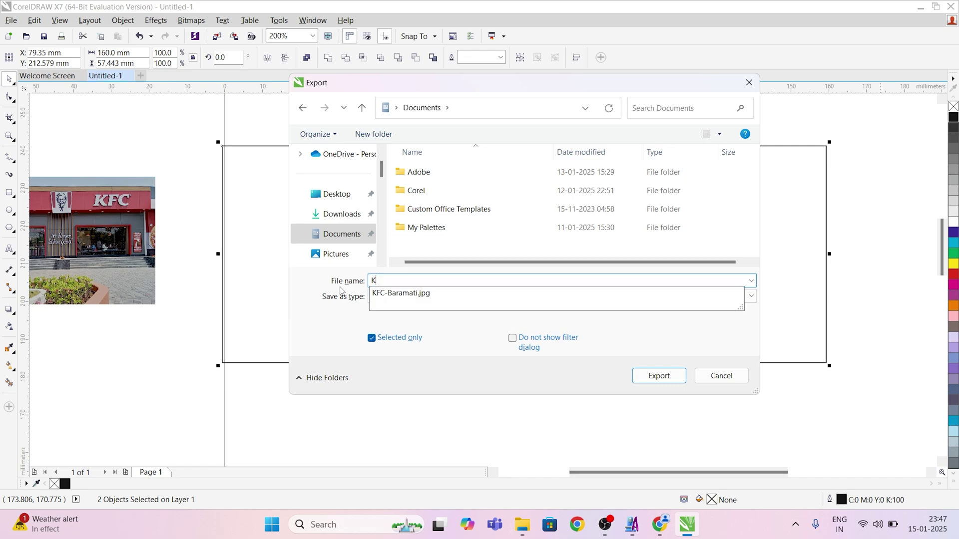
text(FC)
click(330, 322)
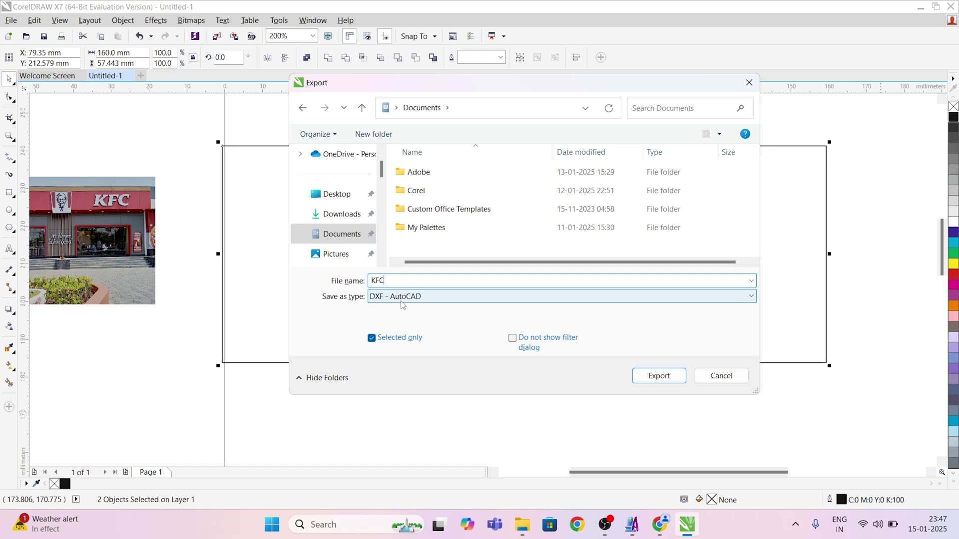
Export the selection as a DXF - AutoCAD file in AutoCAD 2002 version, with millimetre units and text as curves.
click(448, 298)
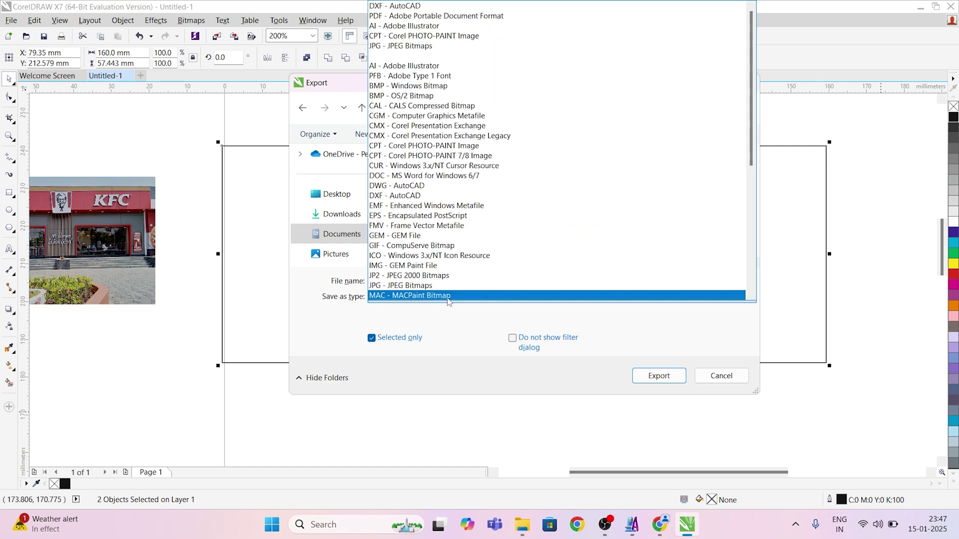
click(367, 324)
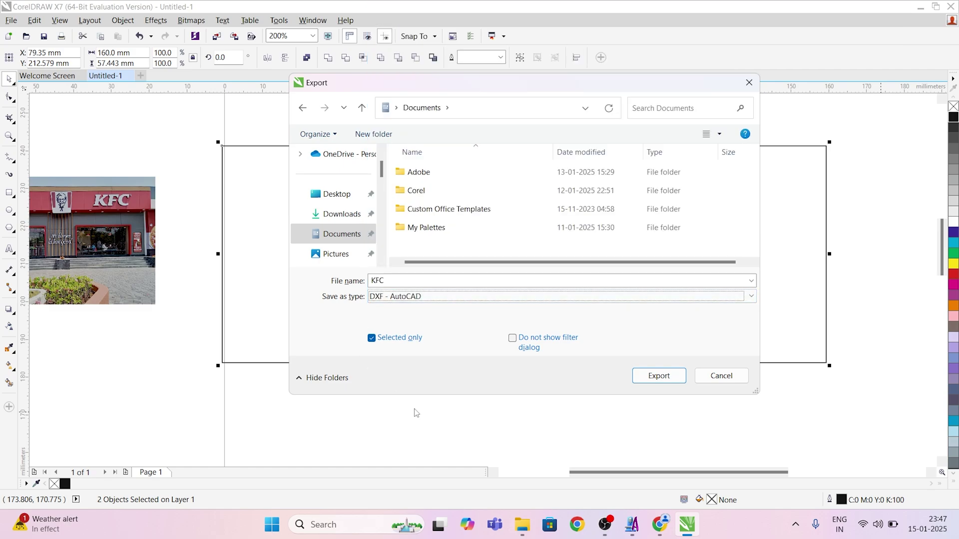
click(666, 380)
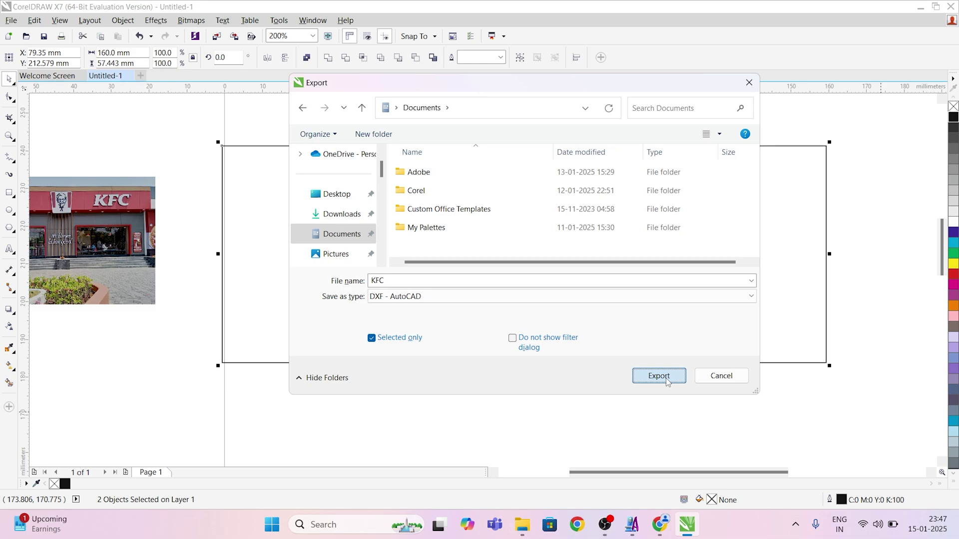
click(658, 375)
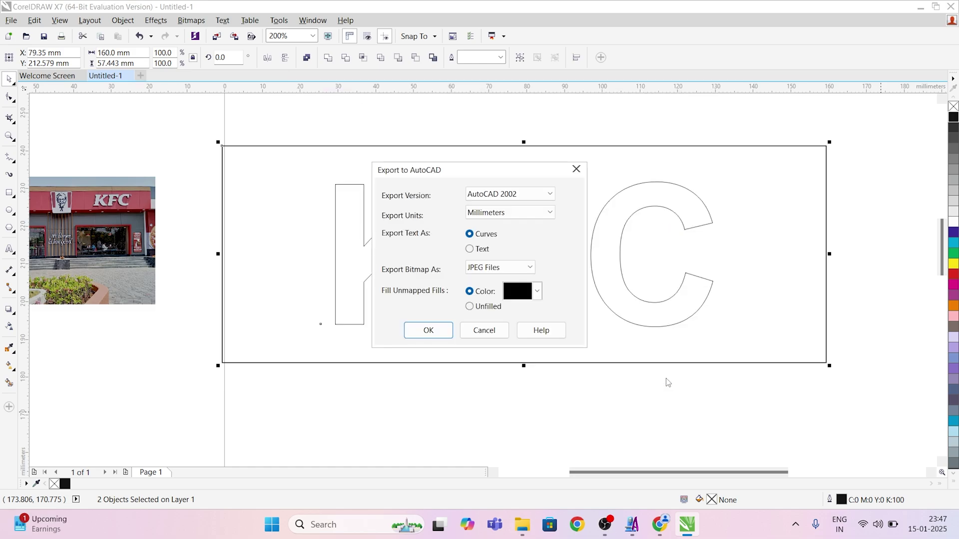
click(544, 194)
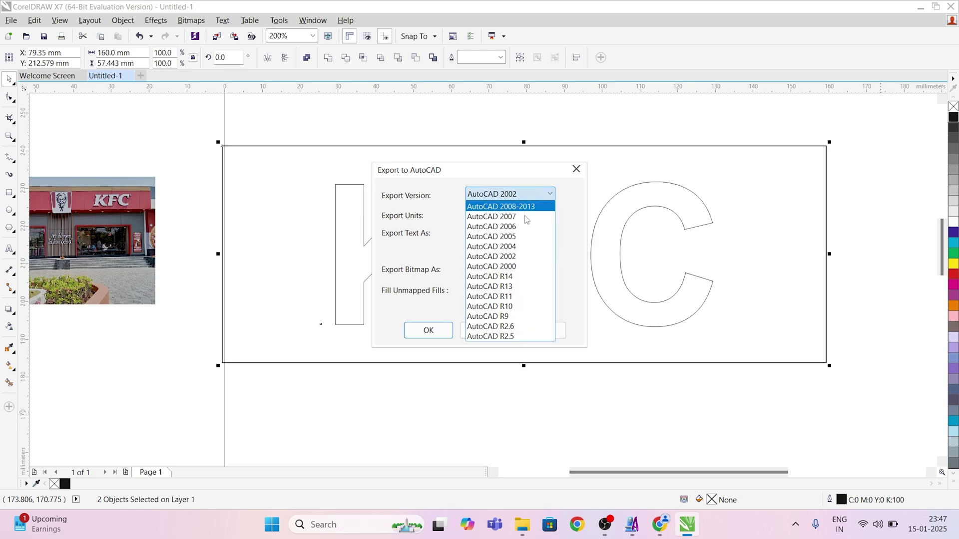
click(525, 256)
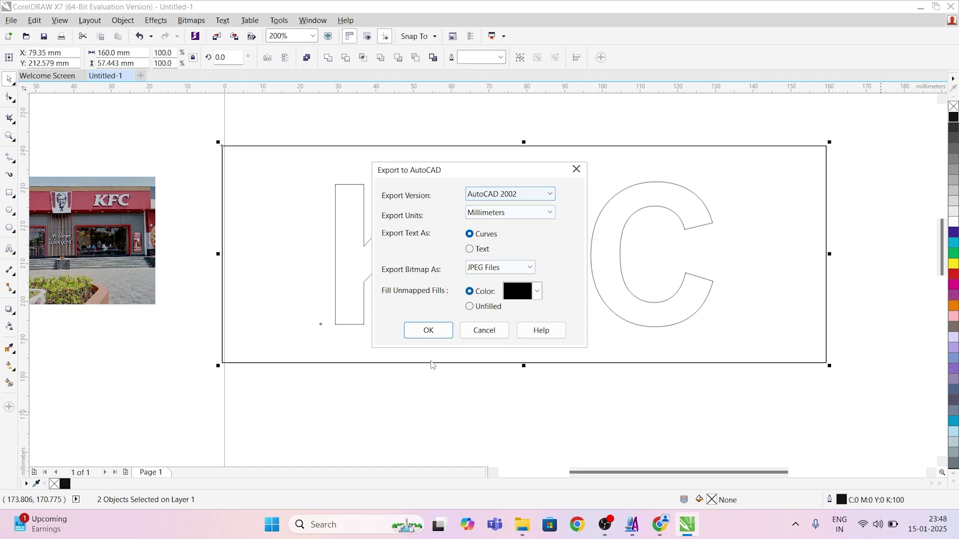
click(428, 331)
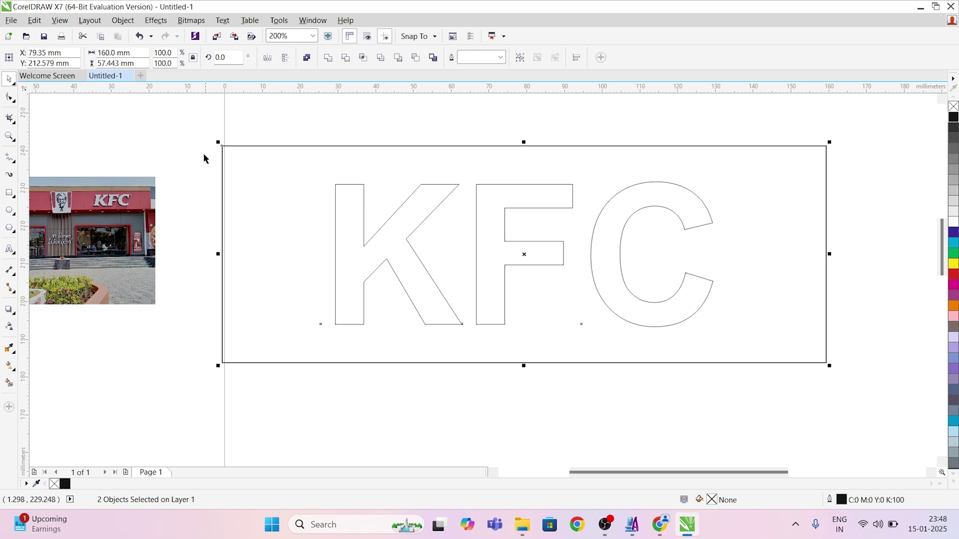
Switch to ArtCAM Pro and start a new model.
drag(194, 131, 856, 424)
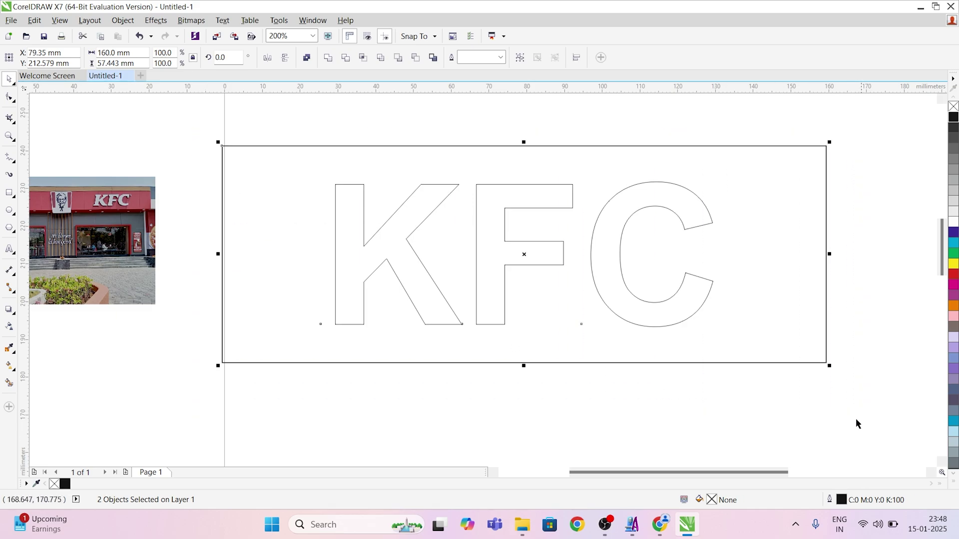
click(631, 525)
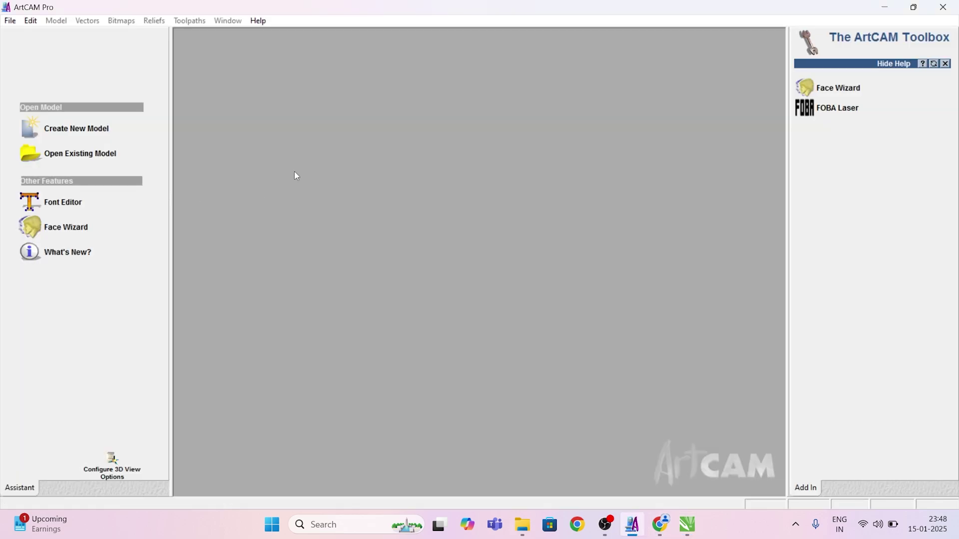
click(10, 20)
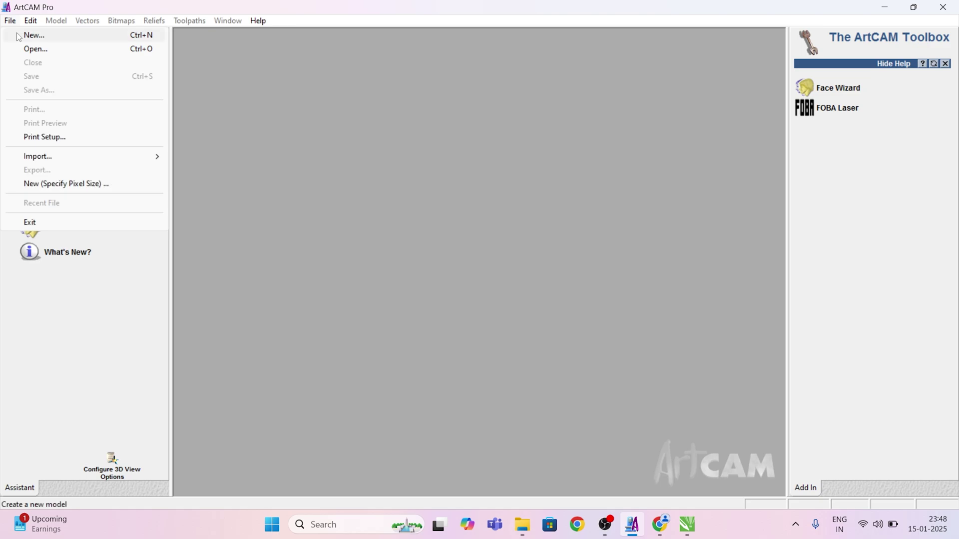
click(19, 35)
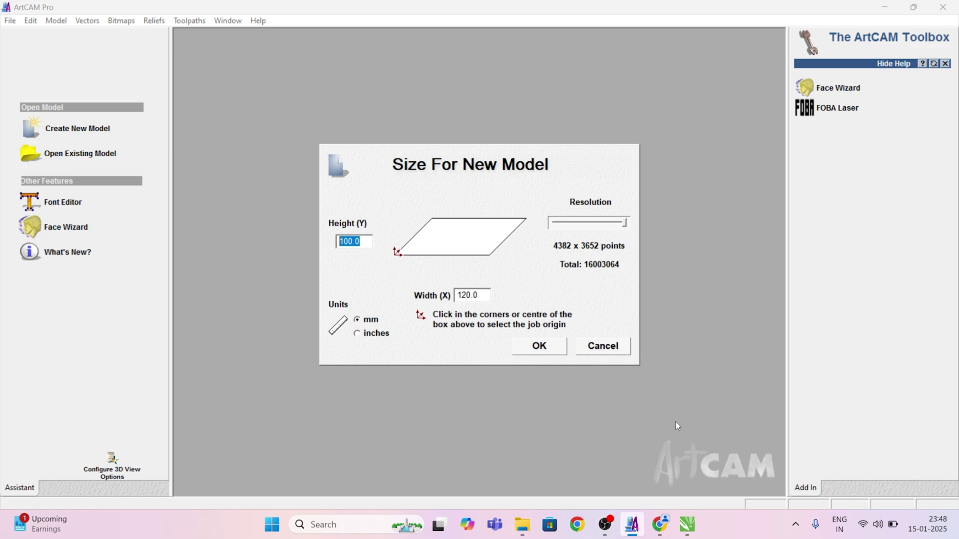
Check the board rectangle's dimensions in CorelDRAW and set the new ArtCAM model's size to 160 mm wide and 58 mm high.
click(689, 527)
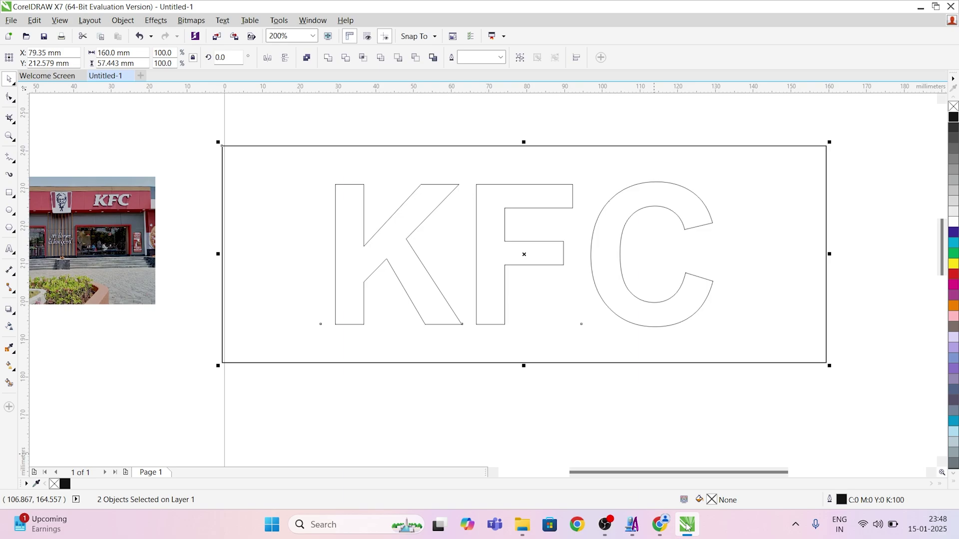
mouse_move(688, 528)
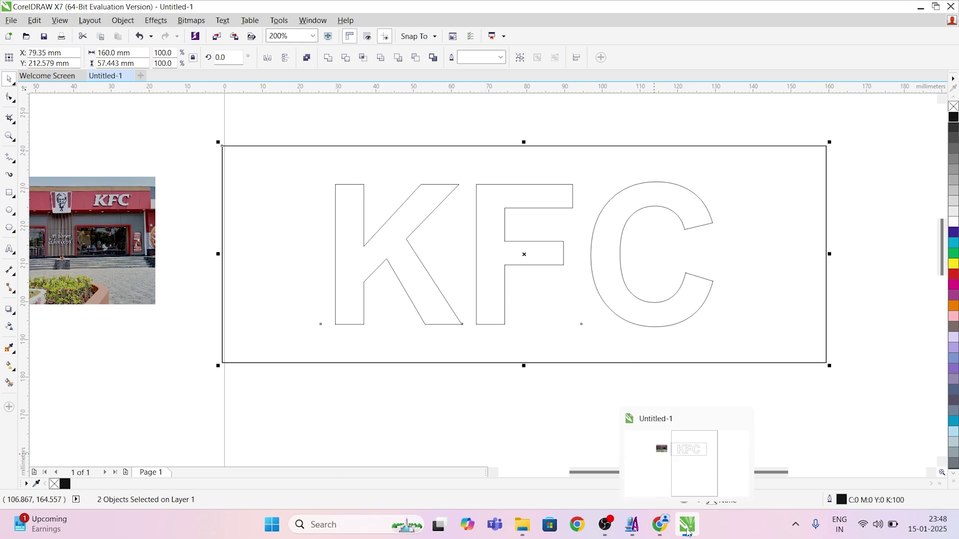
click(688, 529)
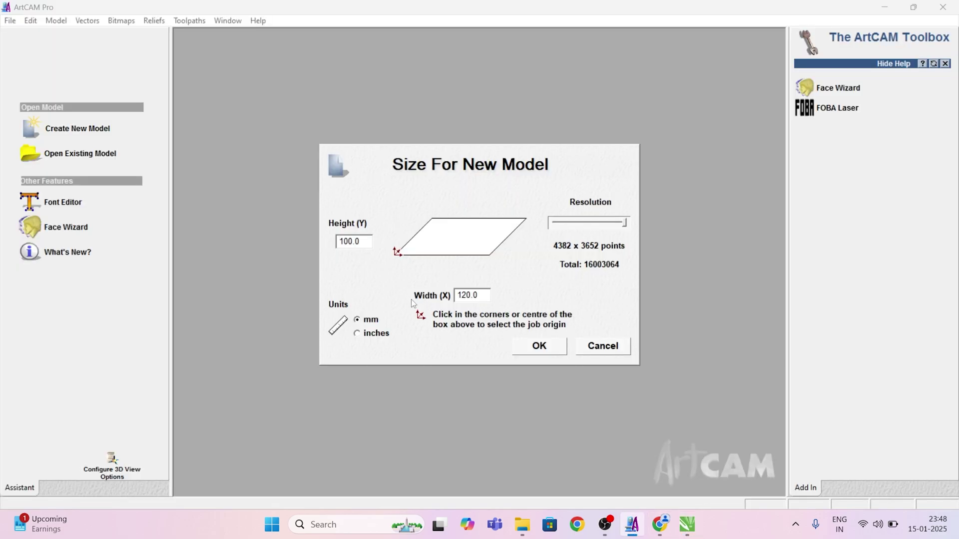
key(Tab)
text(160)
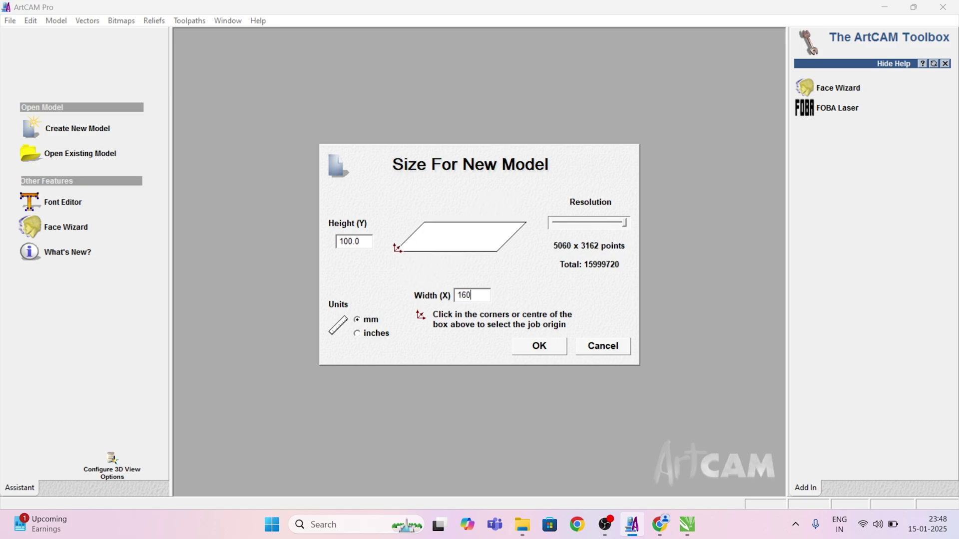
drag(368, 241, 313, 240)
text(58)
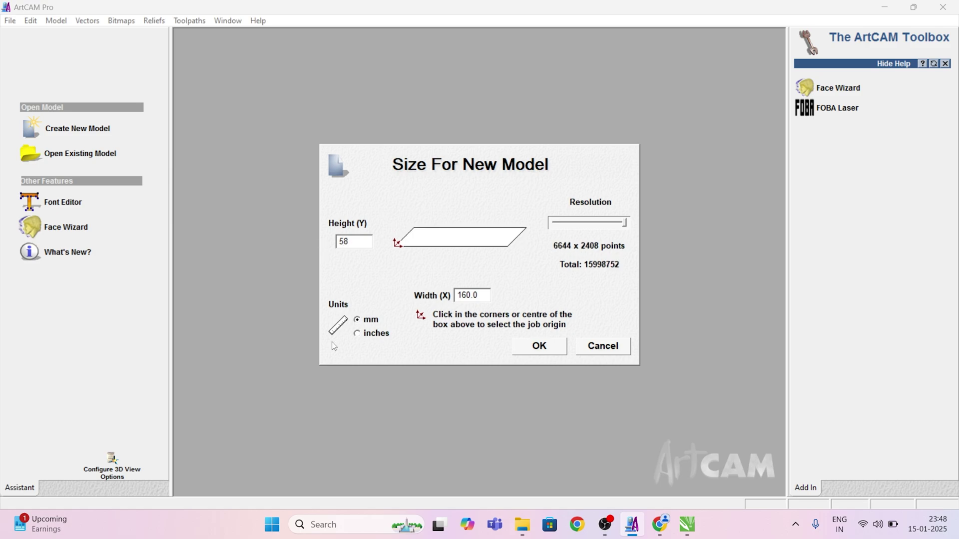
click(694, 525)
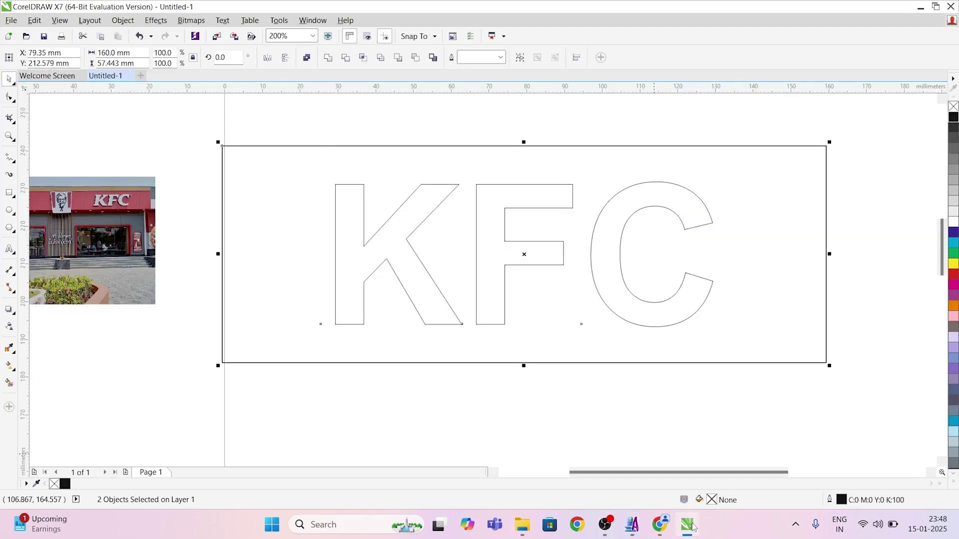
click(694, 526)
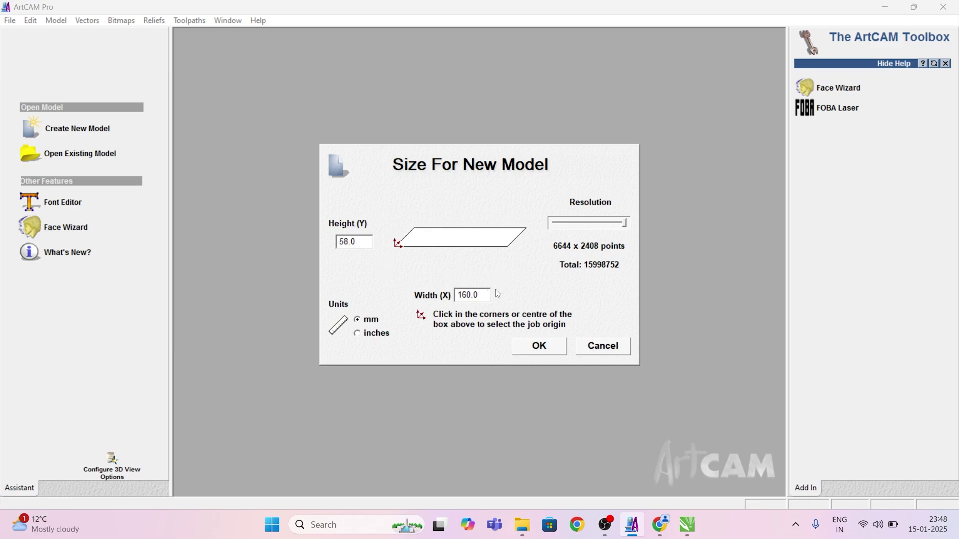
Create the new model at maximum resolution and maximise its 2D view.
click(587, 224)
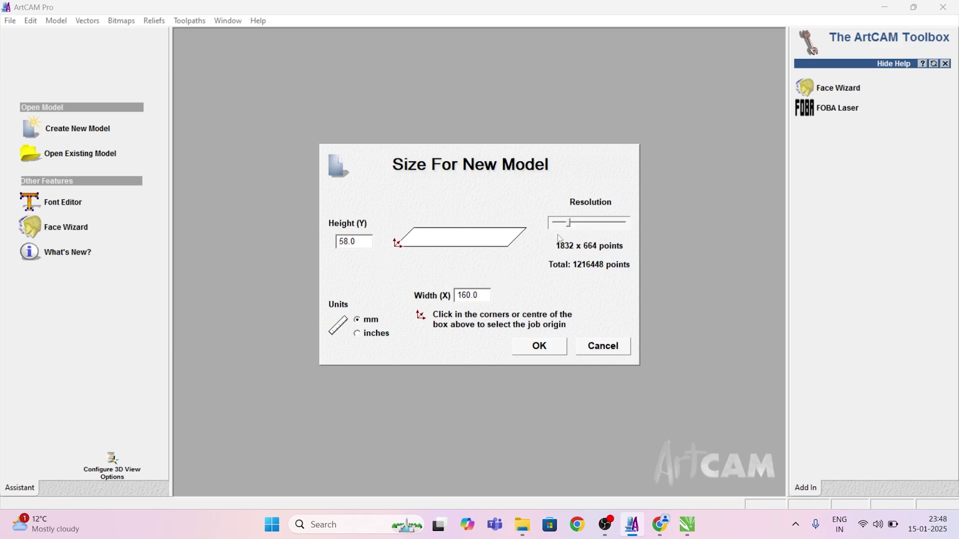
drag(570, 223, 639, 226)
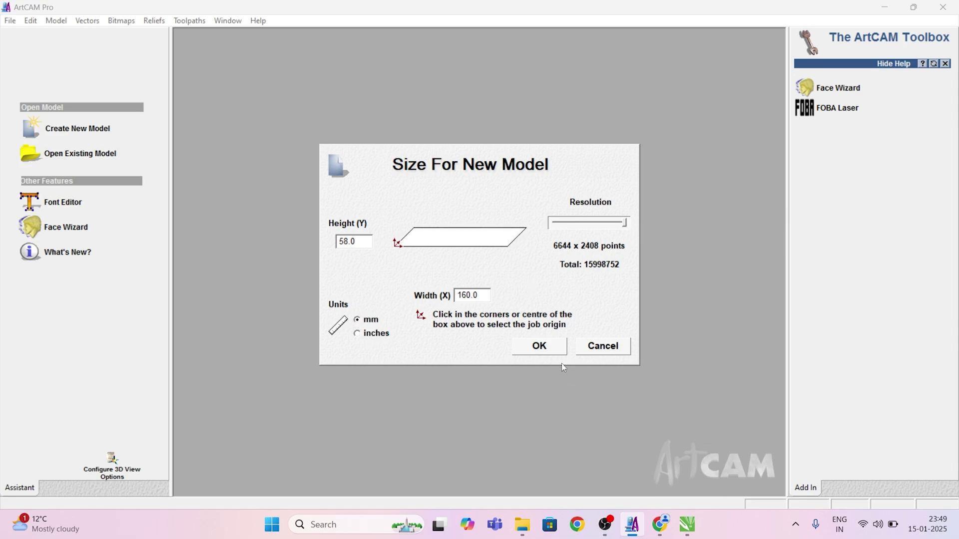
click(552, 344)
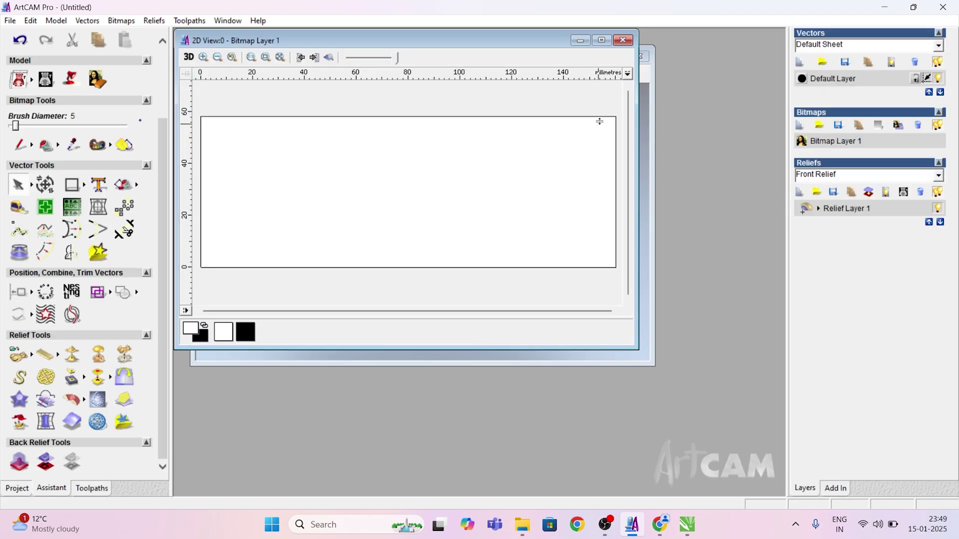
click(601, 40)
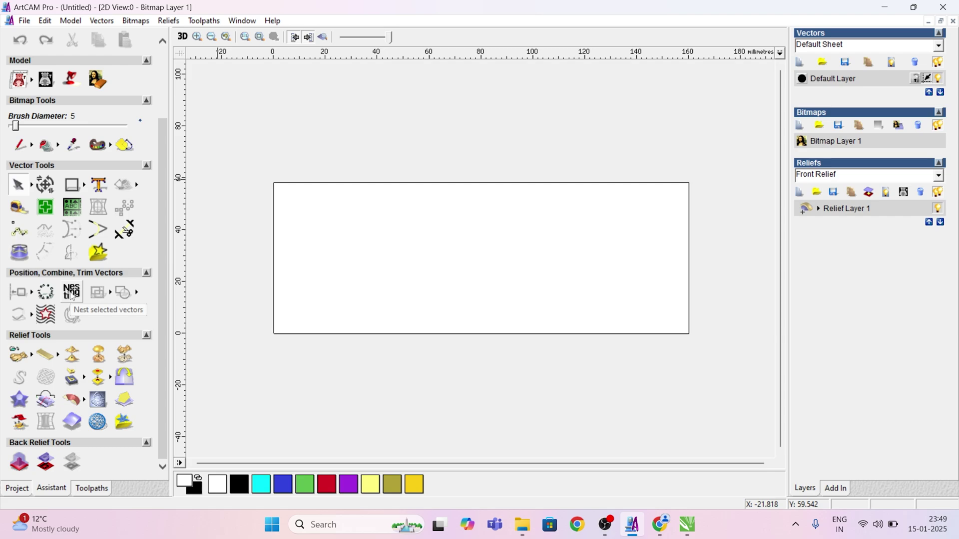
Import the vector file KFC.dxf from the Documents folder, in millimetres, centred in the page with automatic vector rejoining.
click(25, 21)
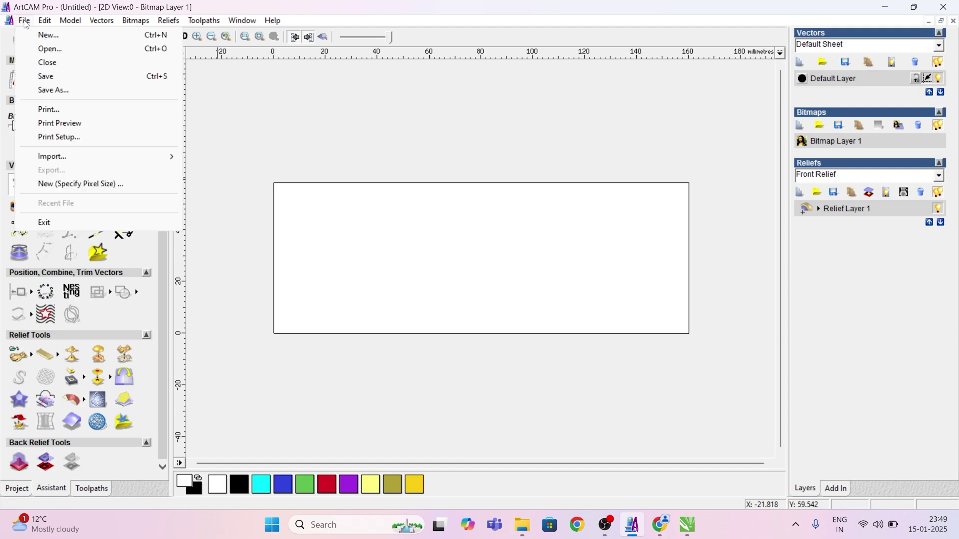
mouse_move(88, 157)
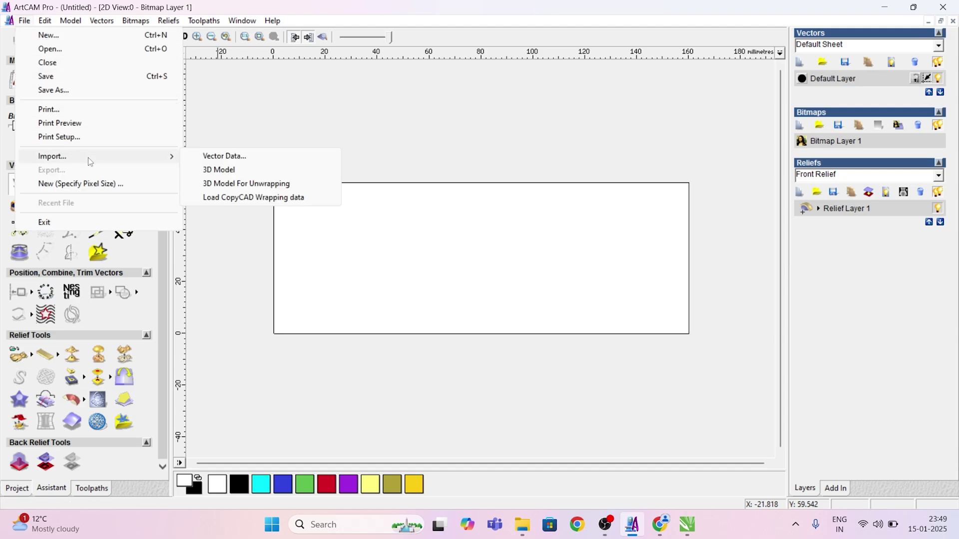
click(211, 160)
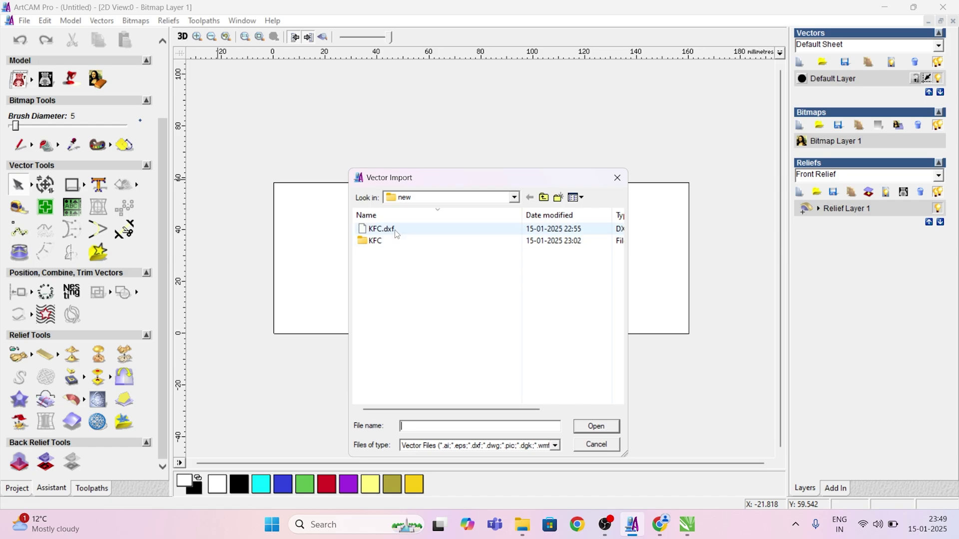
click(511, 199)
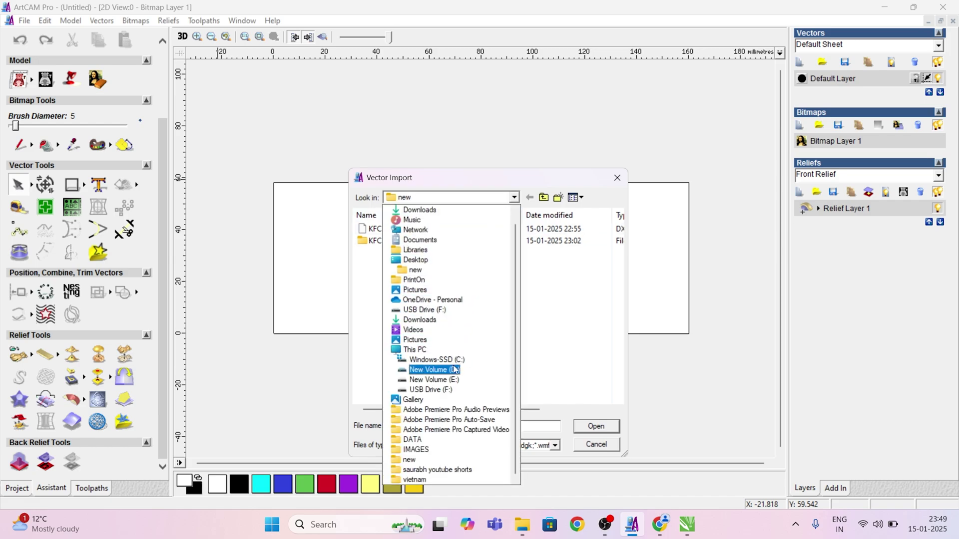
click(452, 241)
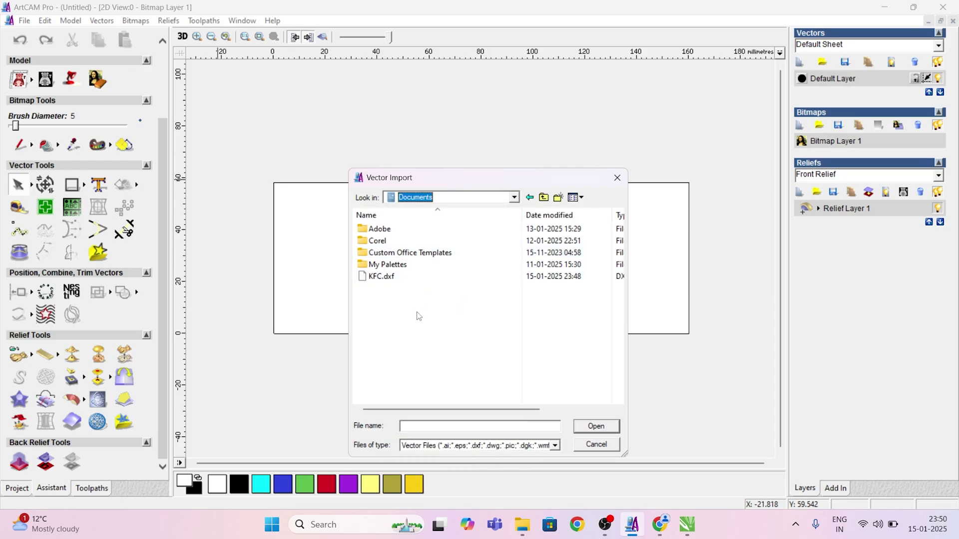
click(387, 276)
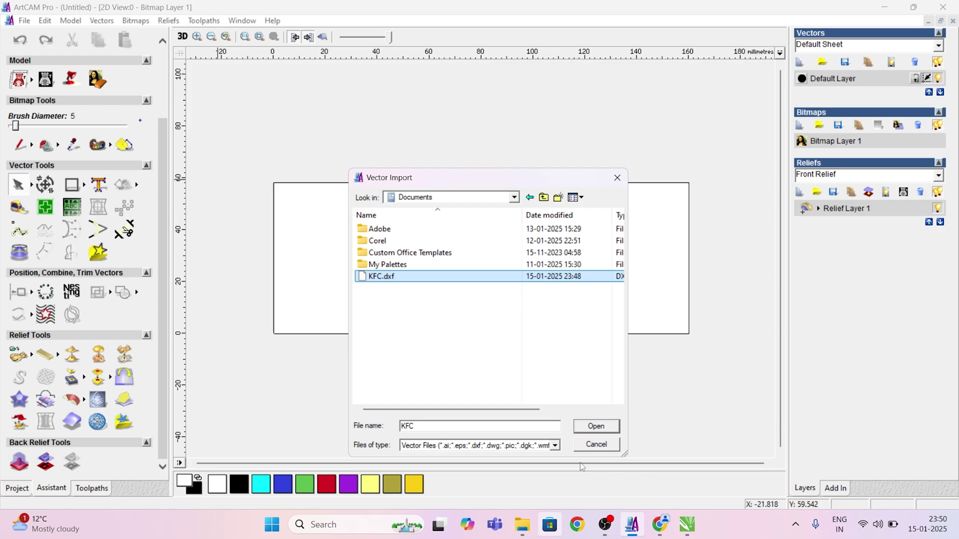
click(596, 426)
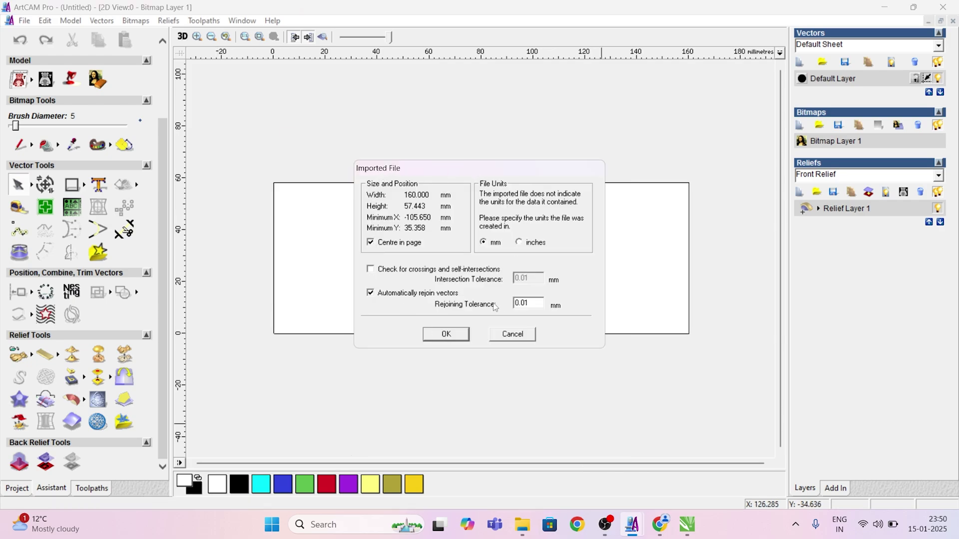
click(456, 334)
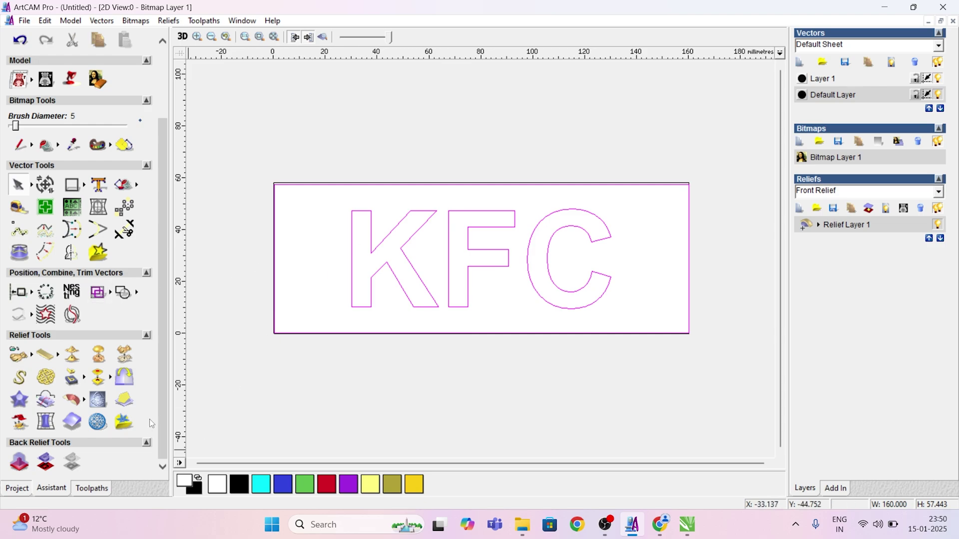
Start a 2D profiling toolpath for the imported vectors and set its finish depth to 3 mm.
click(90, 489)
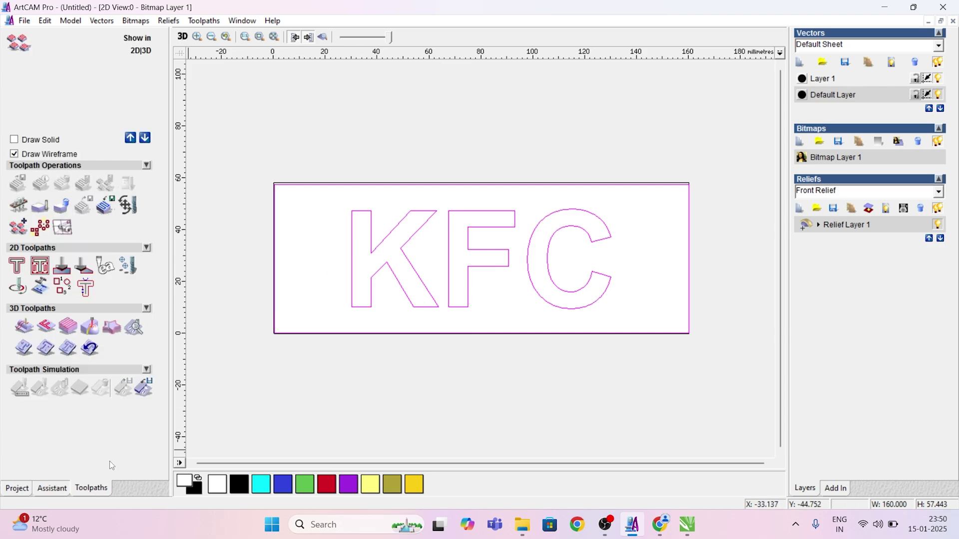
click(15, 267)
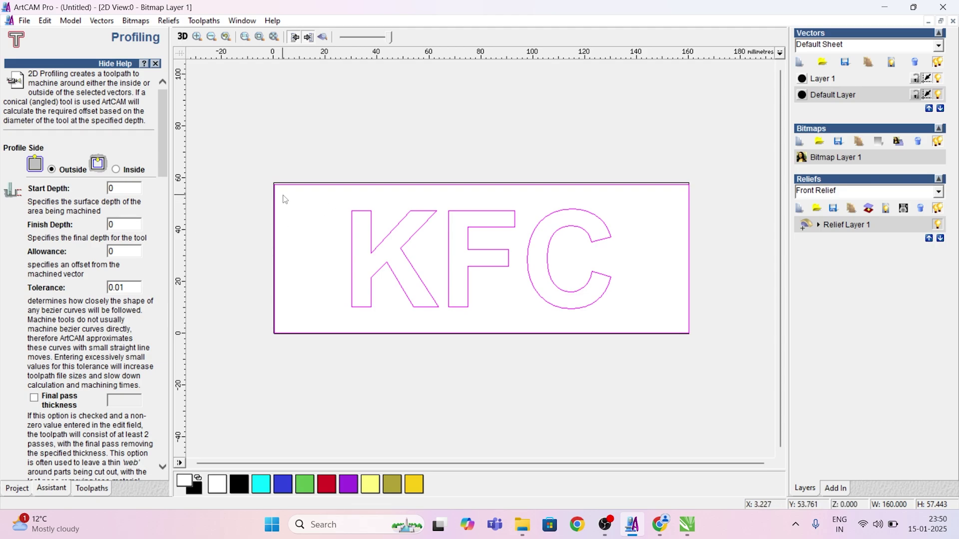
scroll(336, 193, up, 3)
scroll(283, 199, down, 3)
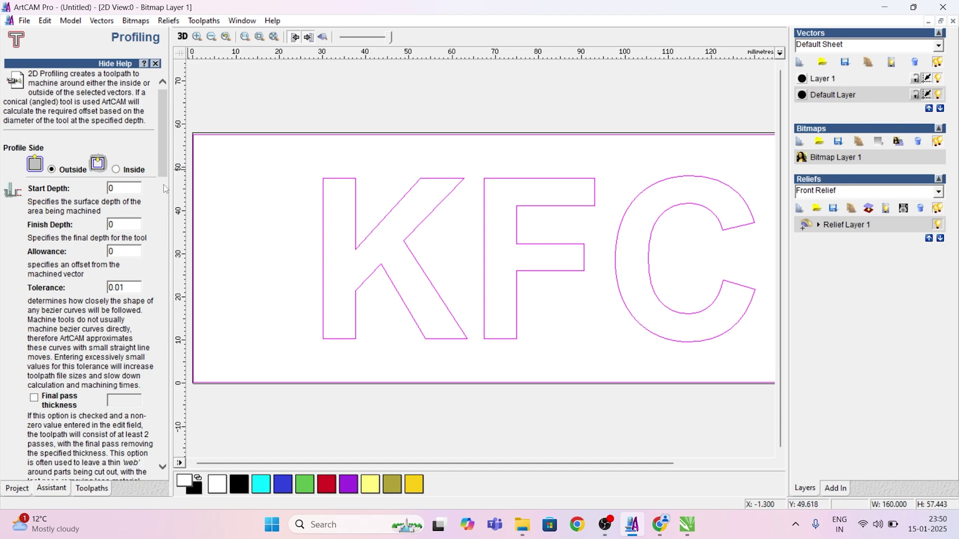
drag(166, 172, 164, 186)
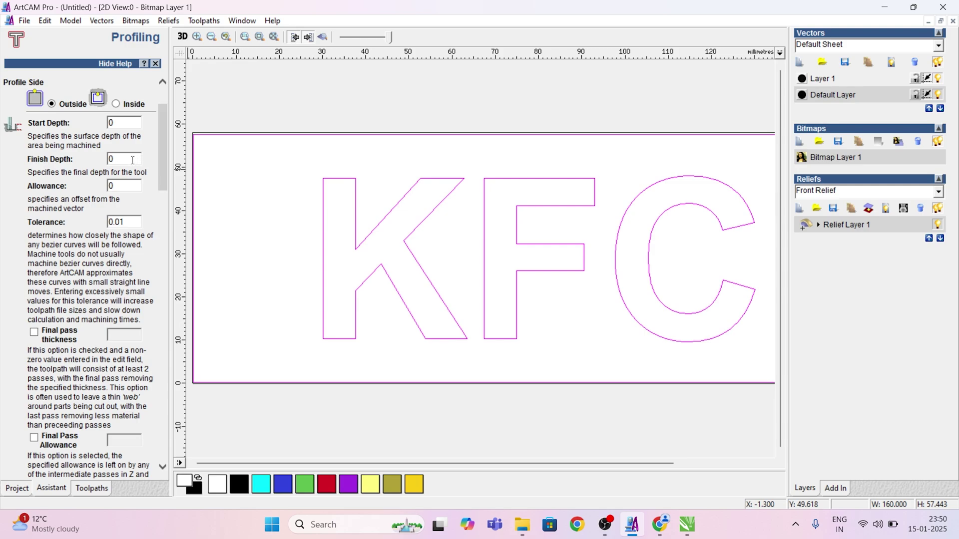
double_click(111, 159)
text(3)
Choose End Mill 3 mm from the Wood or Plastic roughing and 2D finishing tools in the profiling tool database.
scroll(164, 172, down, 10)
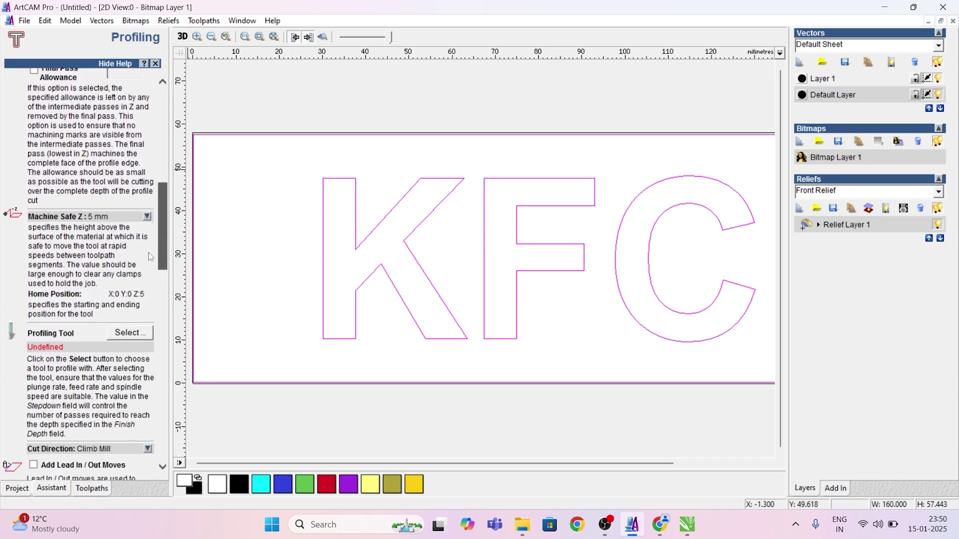
scroll(147, 254, up, 5)
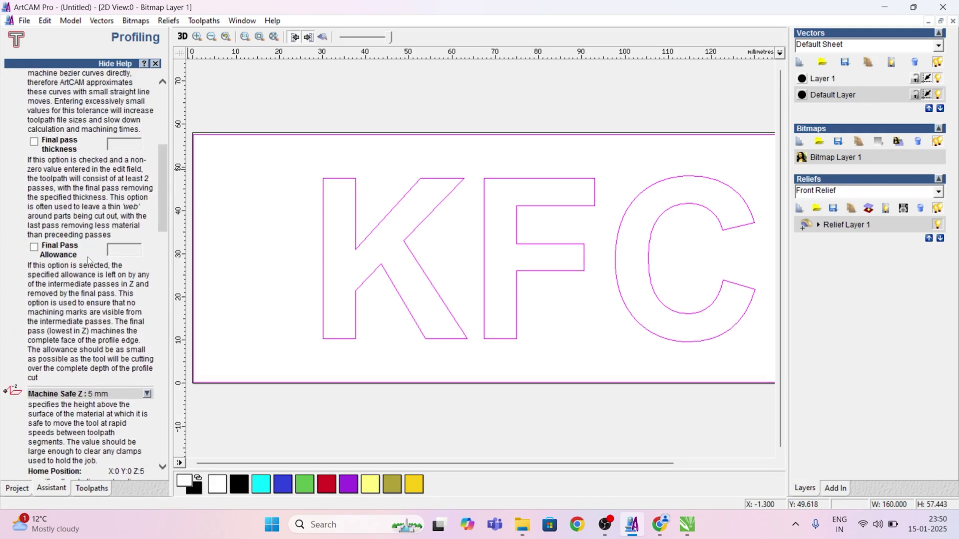
scroll(164, 178, down, 6)
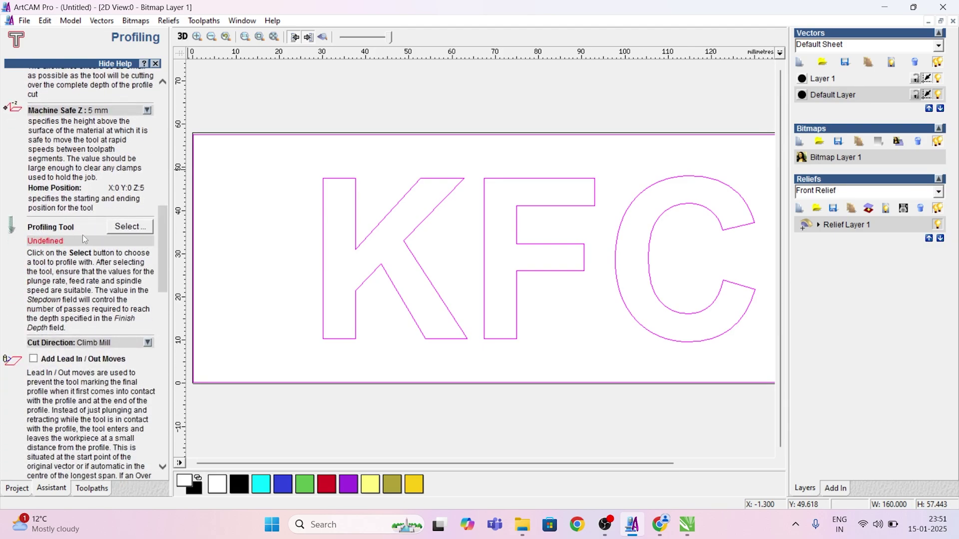
click(129, 227)
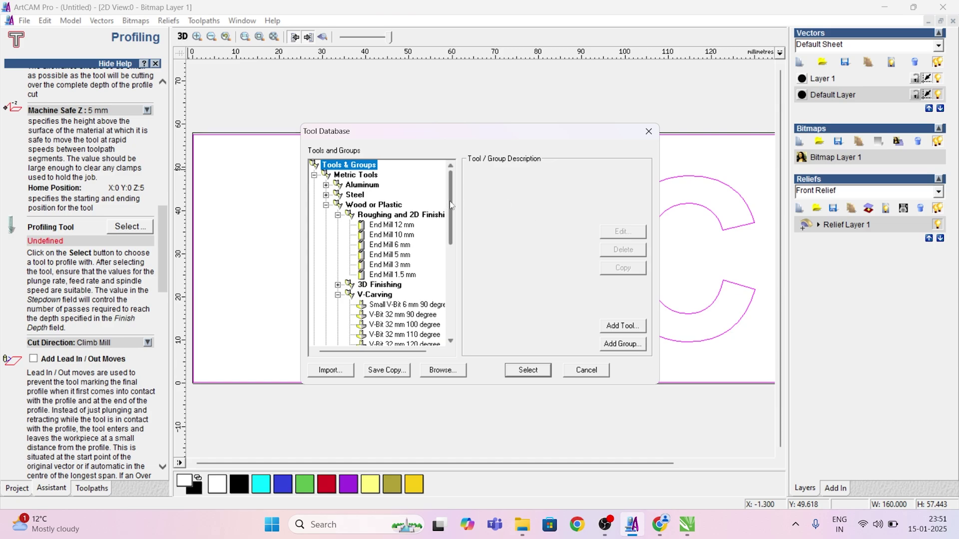
drag(451, 205, 450, 213)
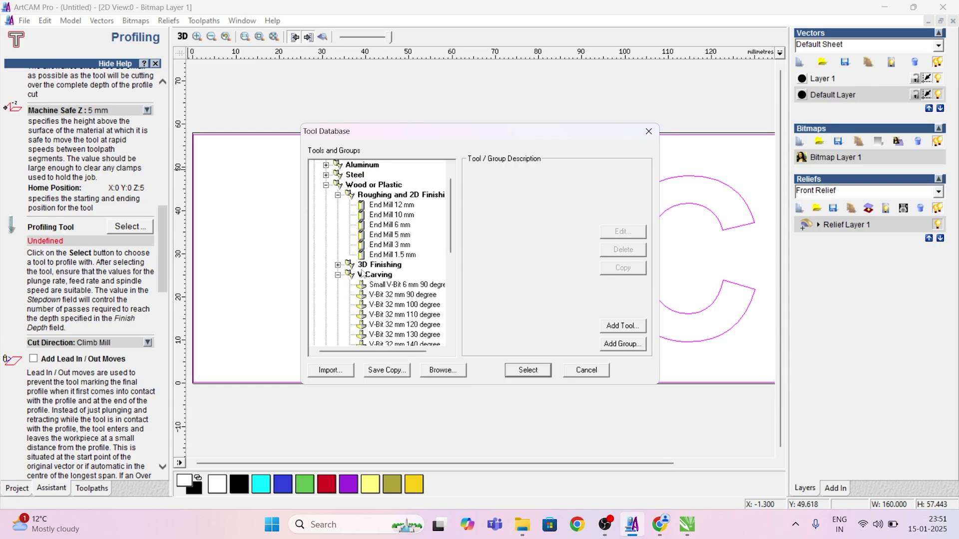
scroll(452, 244, down, 2)
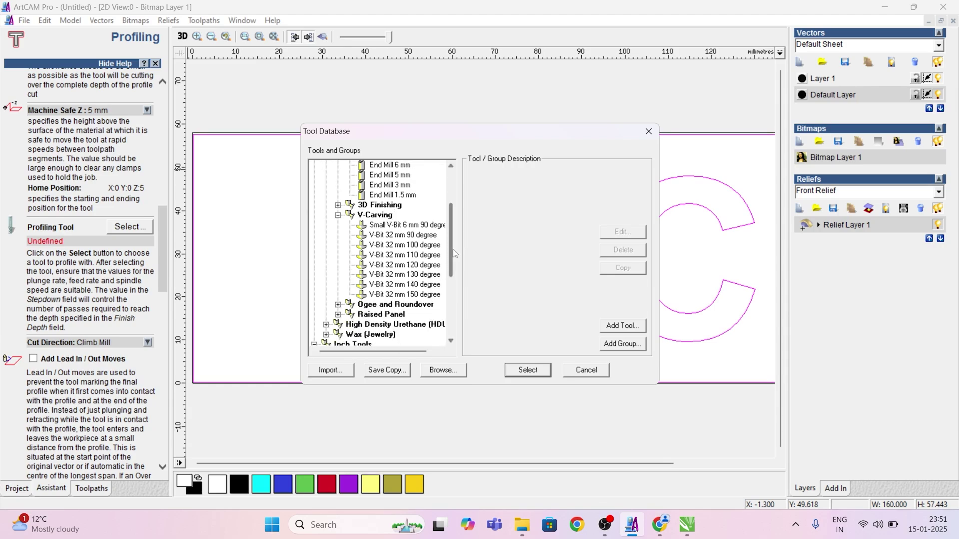
scroll(454, 240, up, 3)
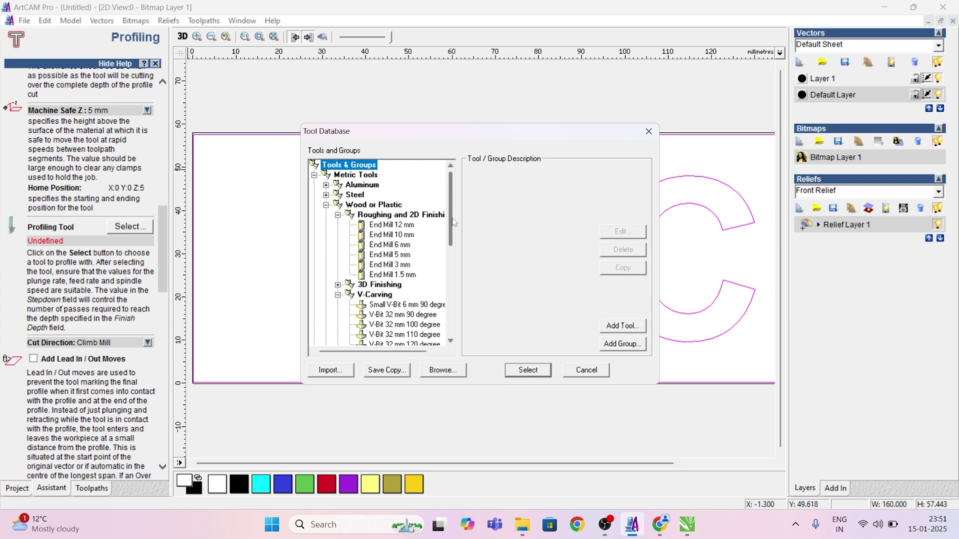
scroll(454, 222, down, 1)
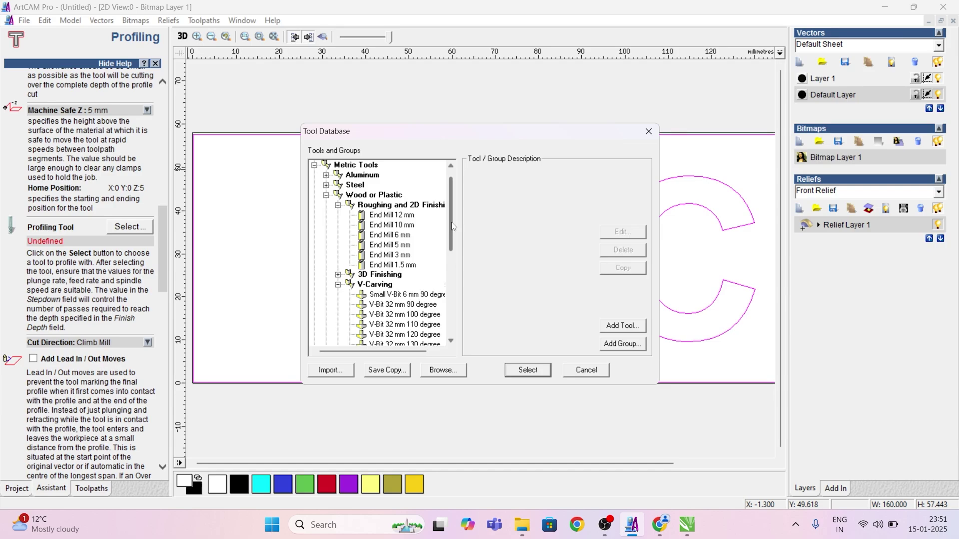
drag(452, 224, 448, 241)
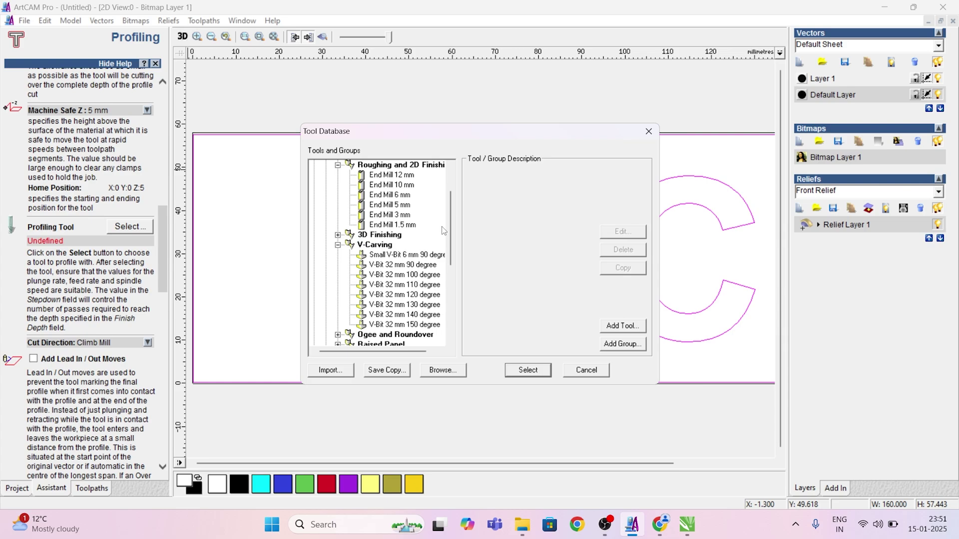
drag(450, 234, 458, 211)
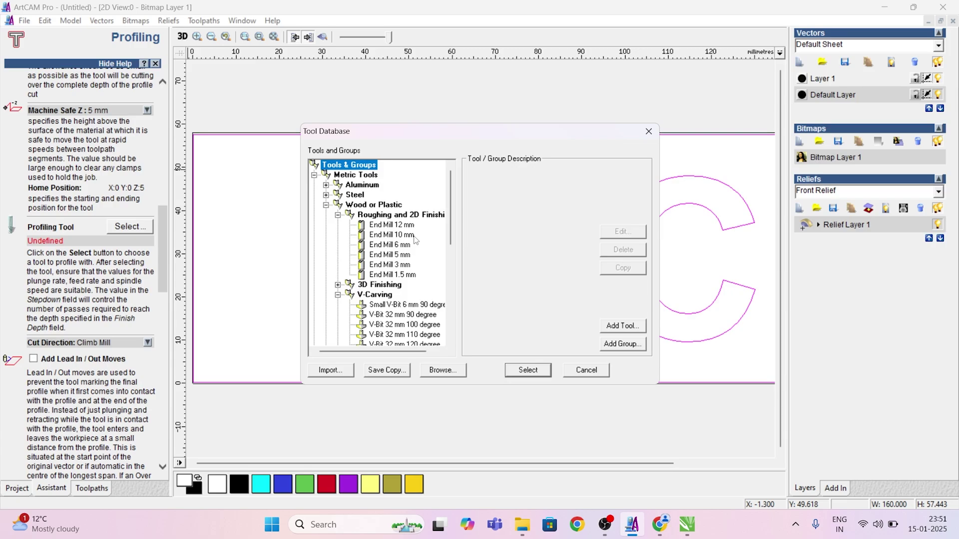
scroll(452, 234, down, 1)
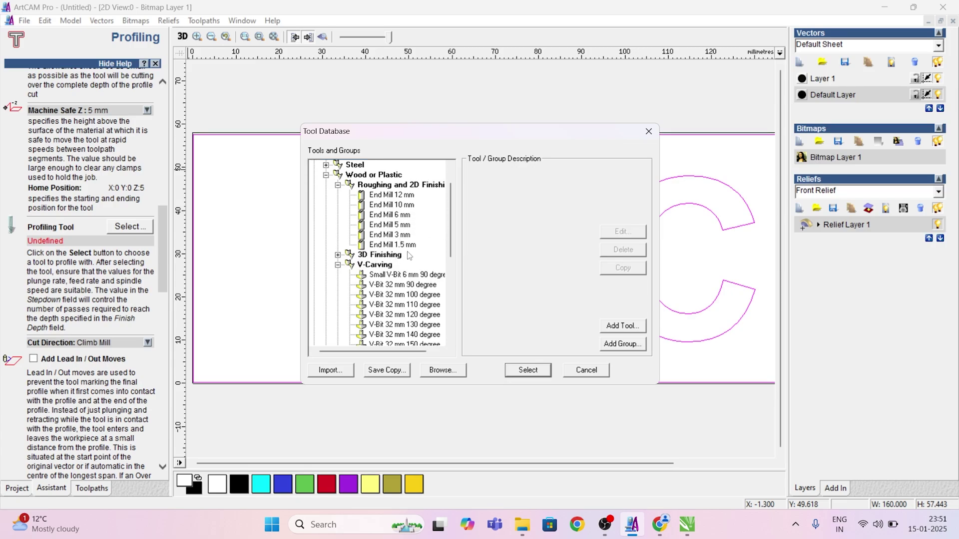
click(397, 236)
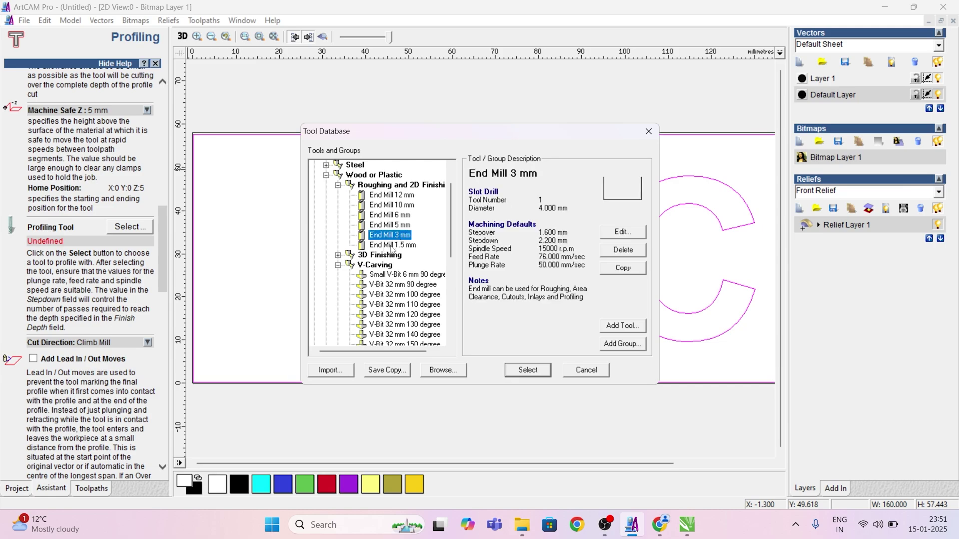
Set the 3 mm end mill's diameter to 3 mm and stepdown to 3 mm, and assign it as the profiling tool.
click(628, 232)
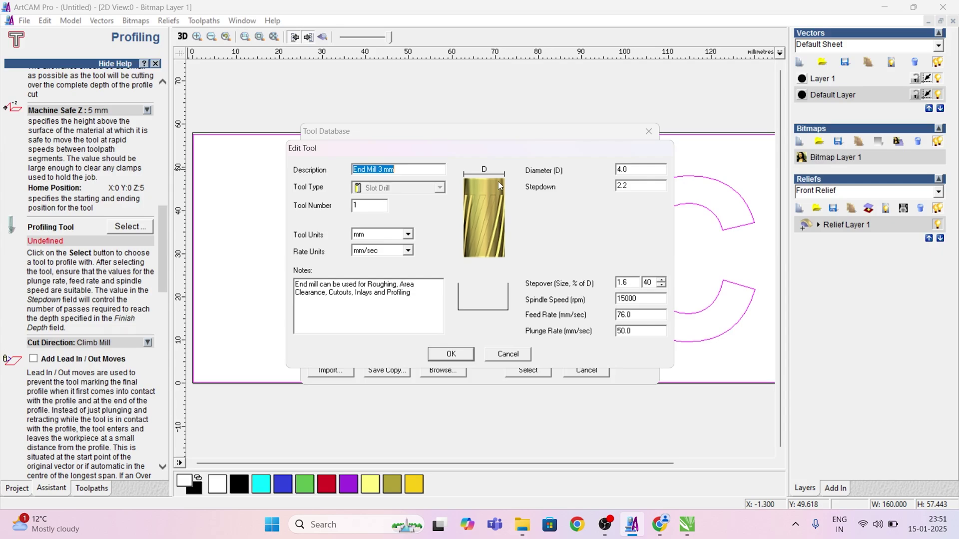
click(635, 170)
text(3)
key(Tab)
text(3)
click(470, 355)
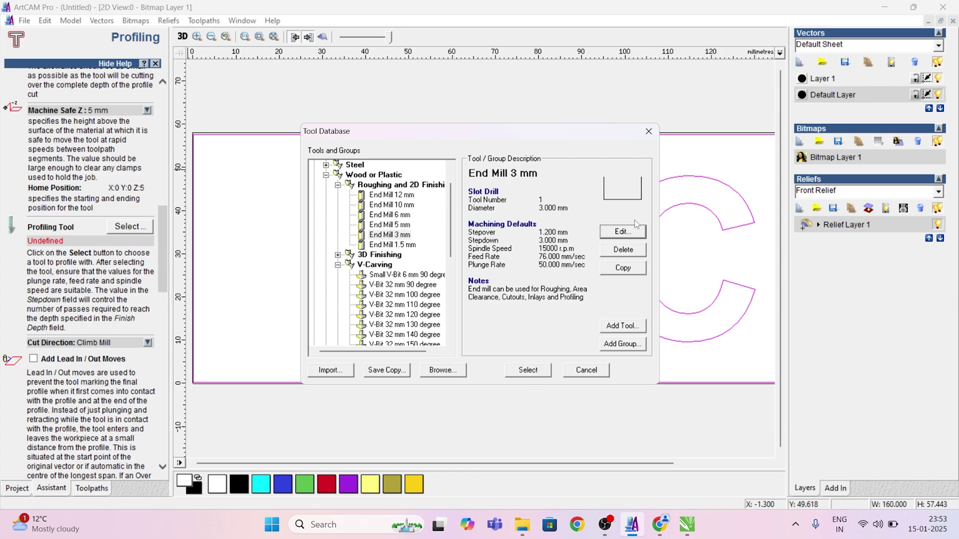
click(623, 231)
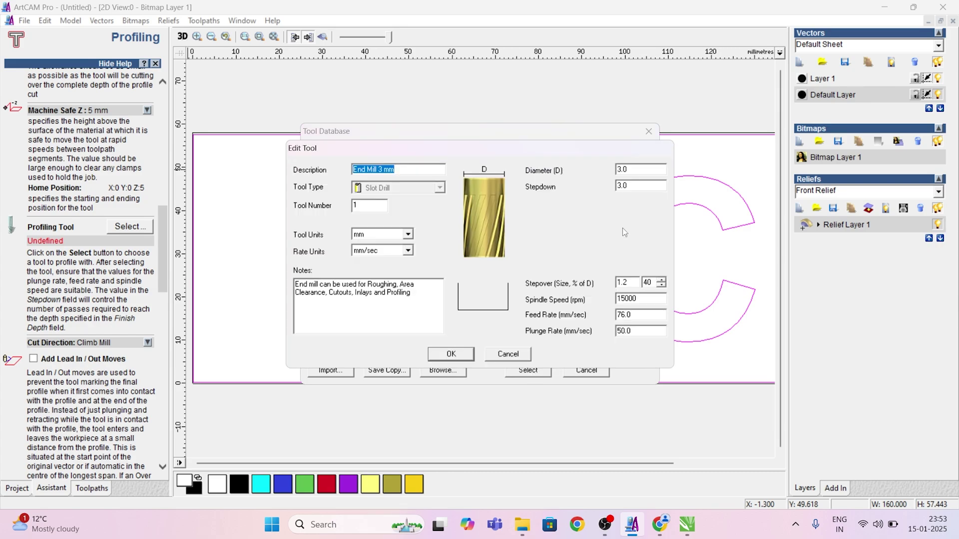
click(468, 353)
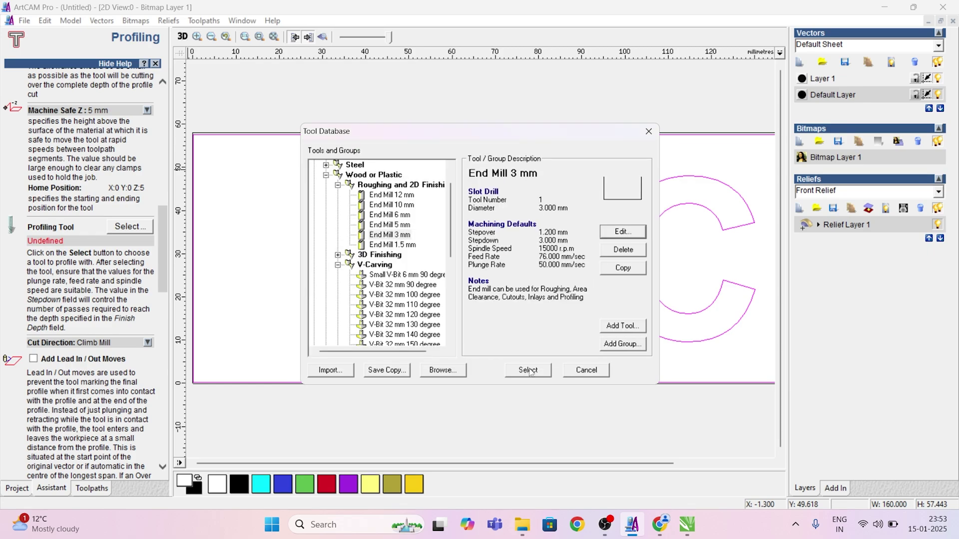
click(531, 369)
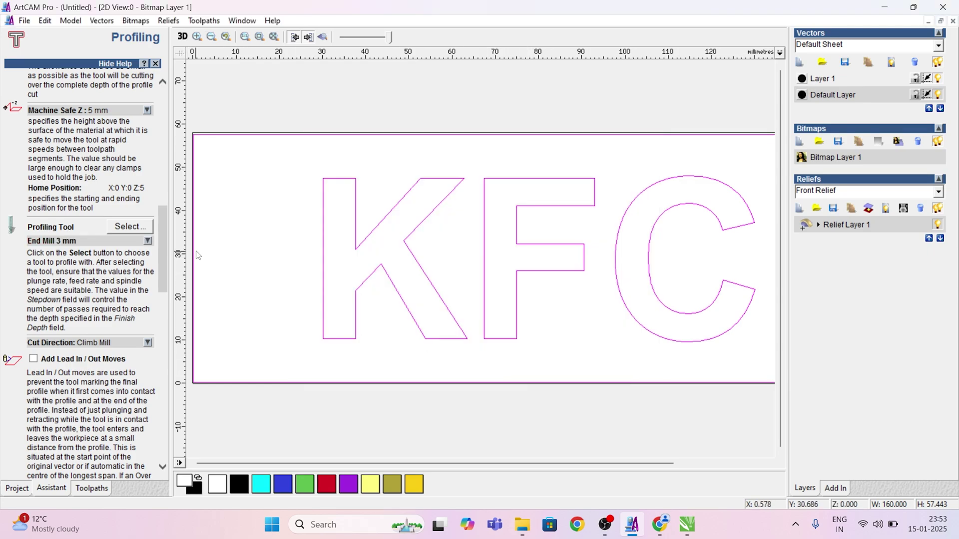
Define the material block for the profiling toolpath with a thickness of 3 mm.
drag(166, 226, 140, 372)
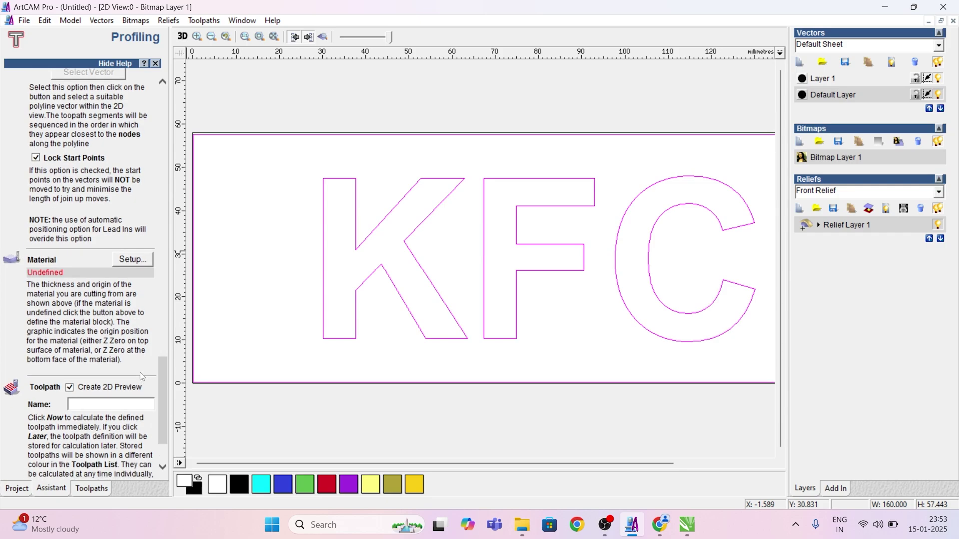
click(120, 261)
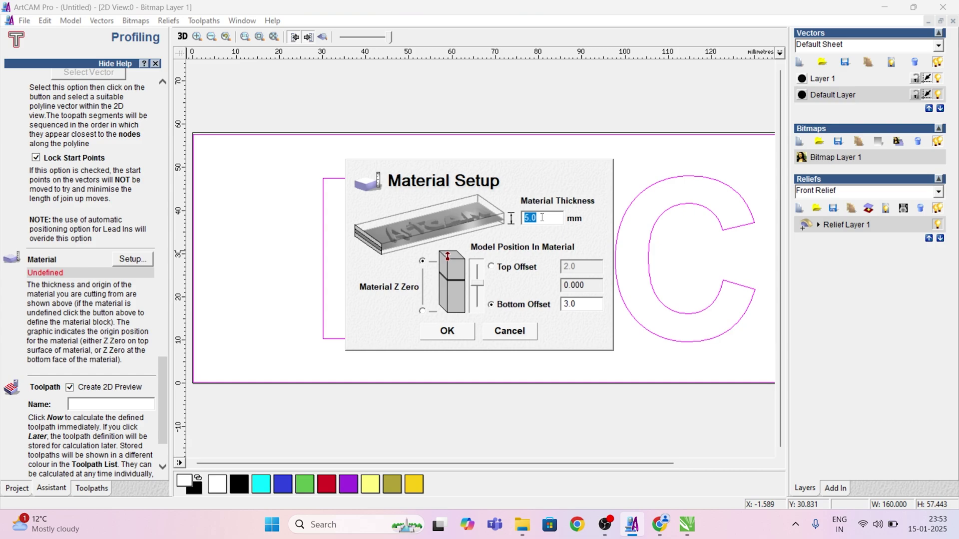
text(3)
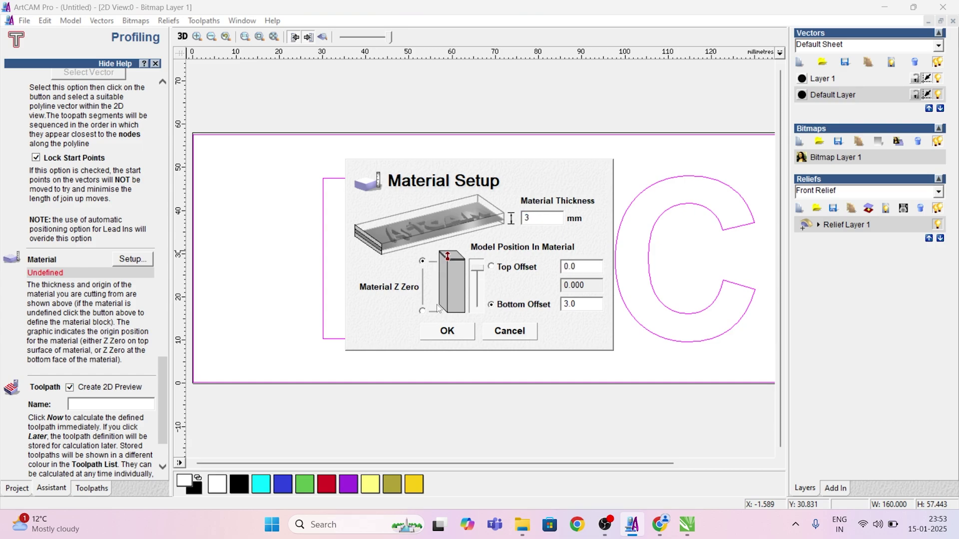
mouse_move(481, 274)
mouse_down()
mouse_move(475, 295)
mouse_move(483, 270)
mouse_up()
click(458, 335)
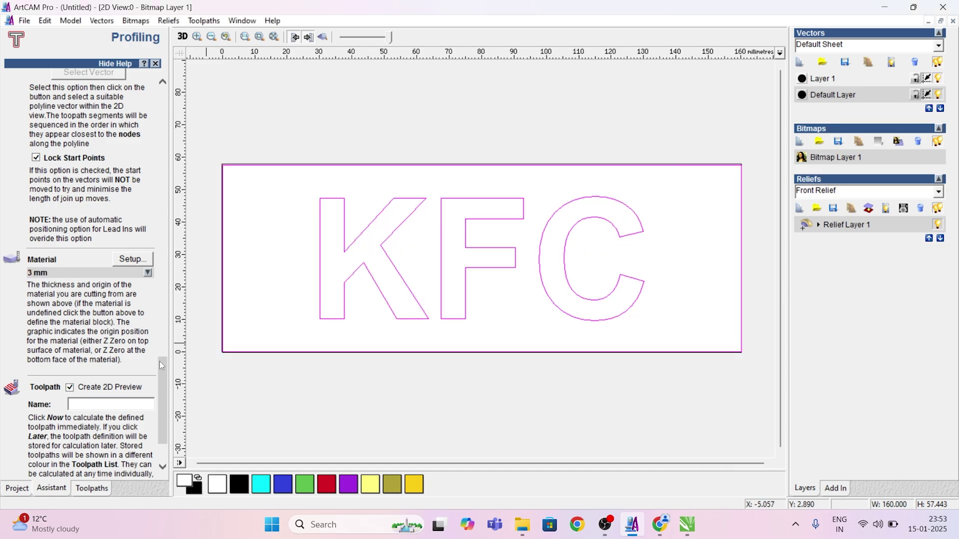
drag(159, 365, 192, 213)
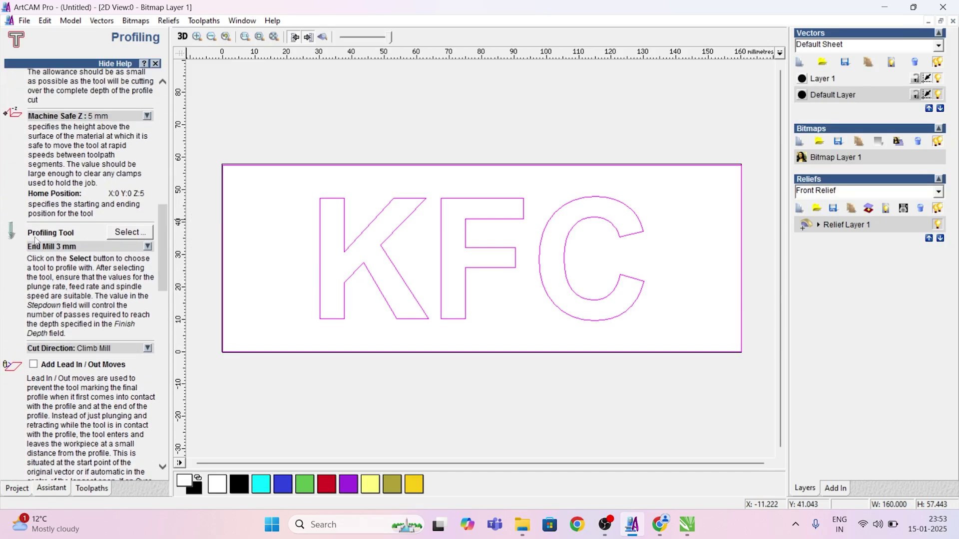
click(125, 234)
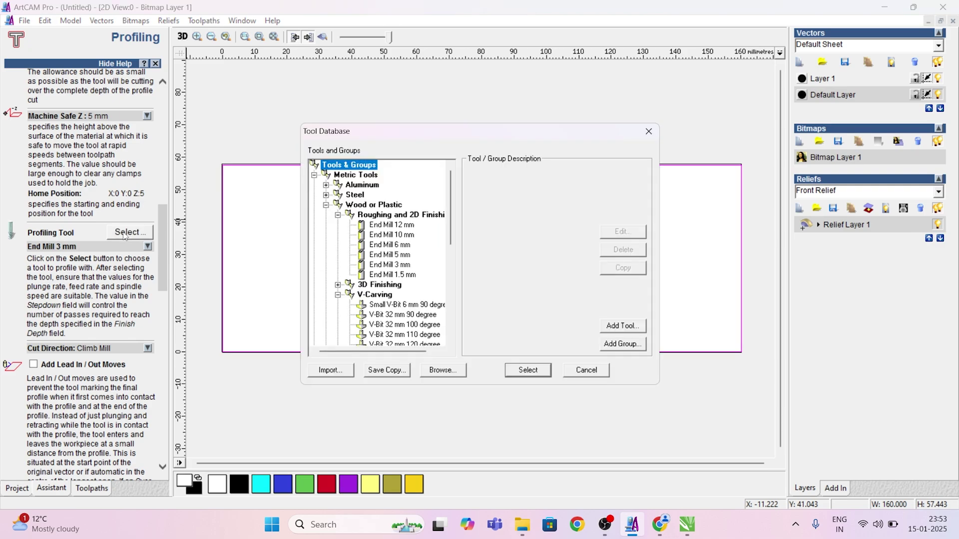
click(569, 367)
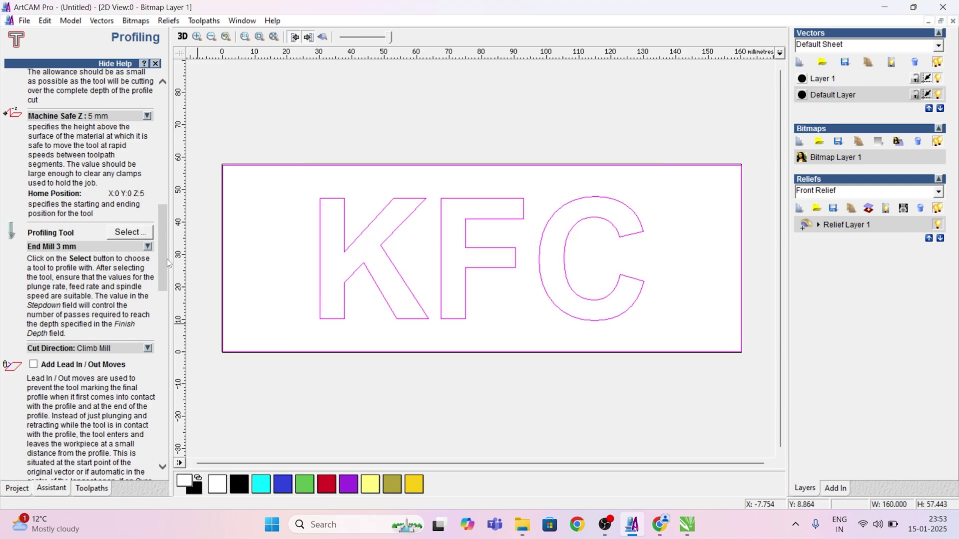
Calculate the profiling toolpath immediately with its 2D preview and inspect the cutting lines around the letters.
drag(167, 258, 157, 433)
click(133, 436)
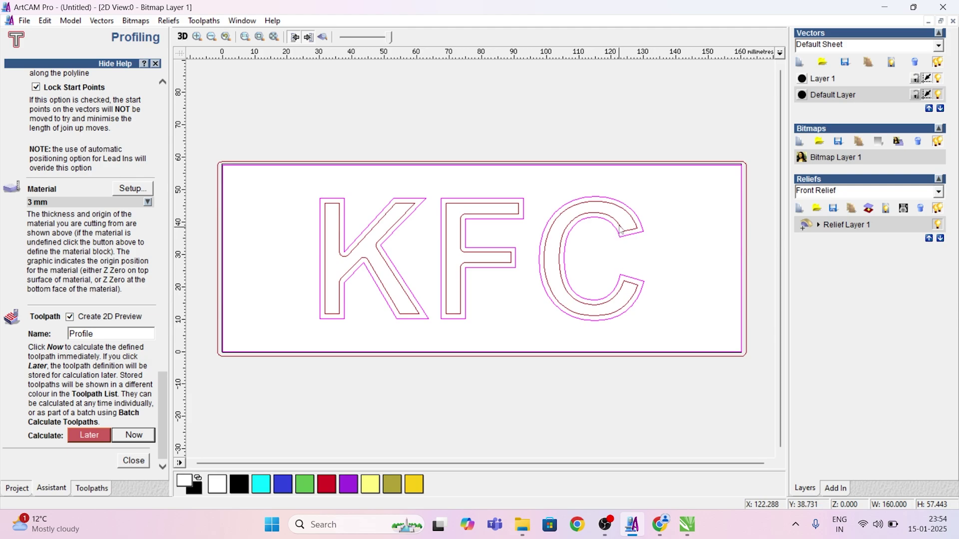
scroll(620, 233, up, 4)
scroll(616, 214, down, 2)
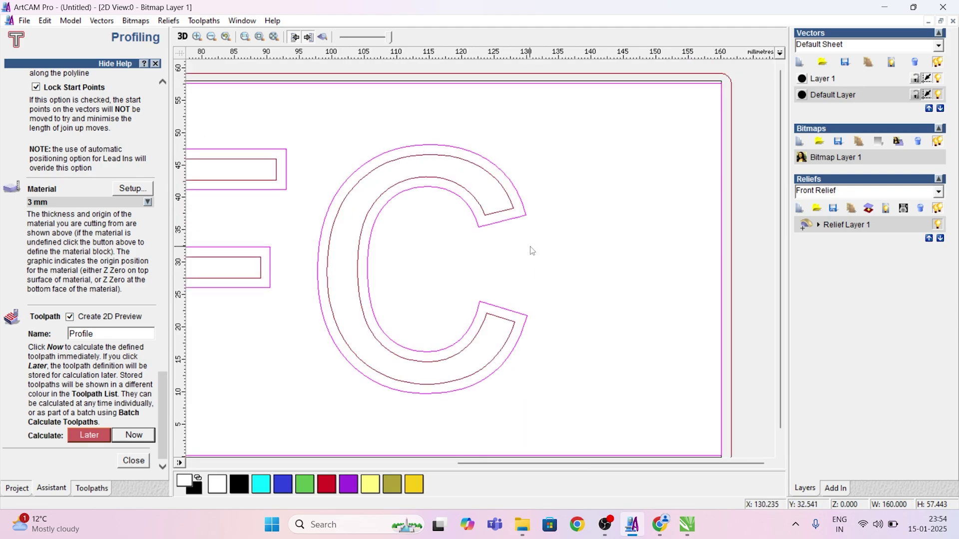
key(F2)
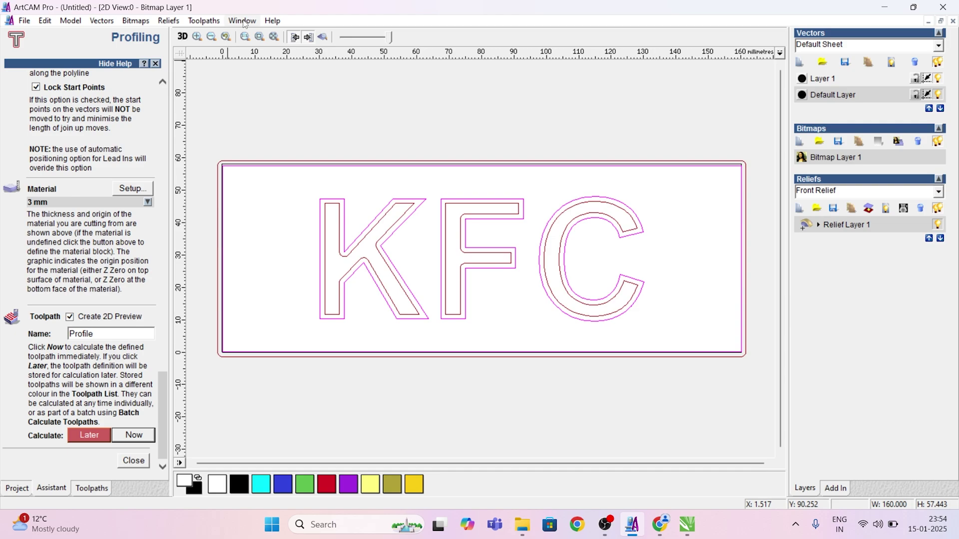
Simulate the profiling toolpath in 3D at Standard resolution and return to the 2D view.
click(207, 23)
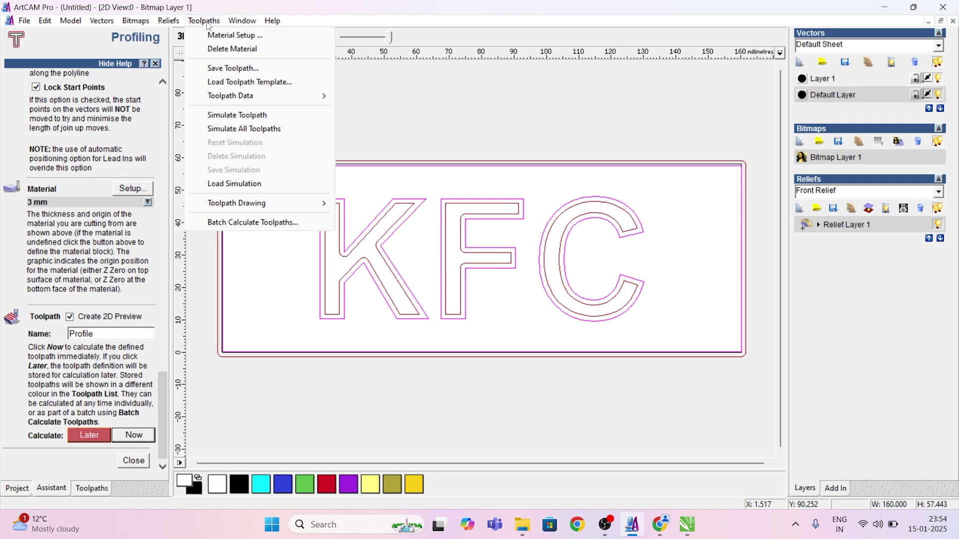
click(252, 122)
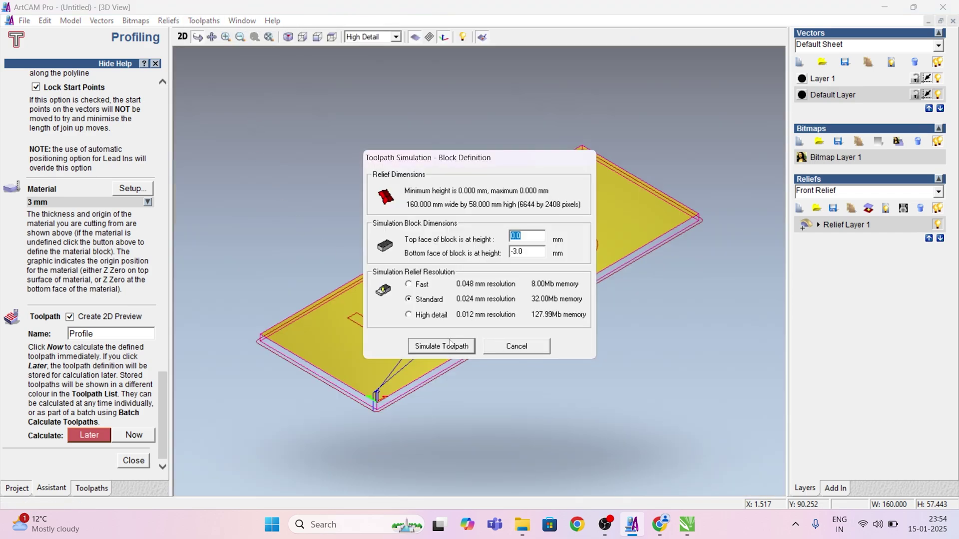
click(441, 347)
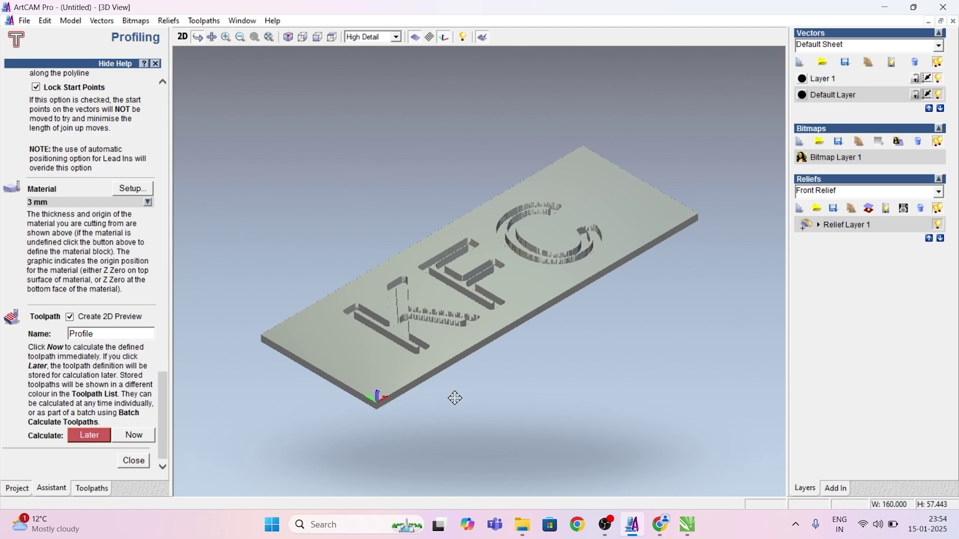
click(183, 38)
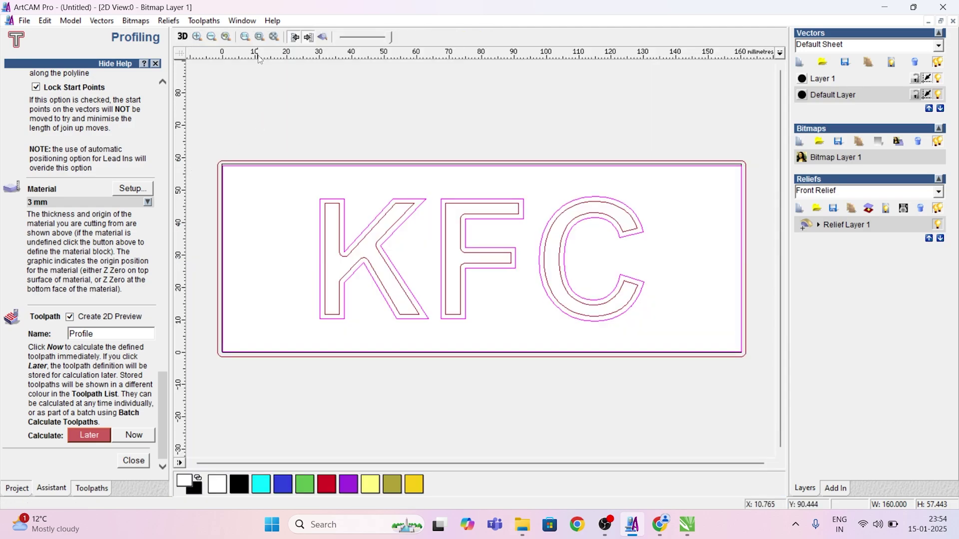
Add the Profile - End Mill 3 mm toolpath to the single-file save list with G-Code Arcs (mm) (*.tap) output format.
click(204, 21)
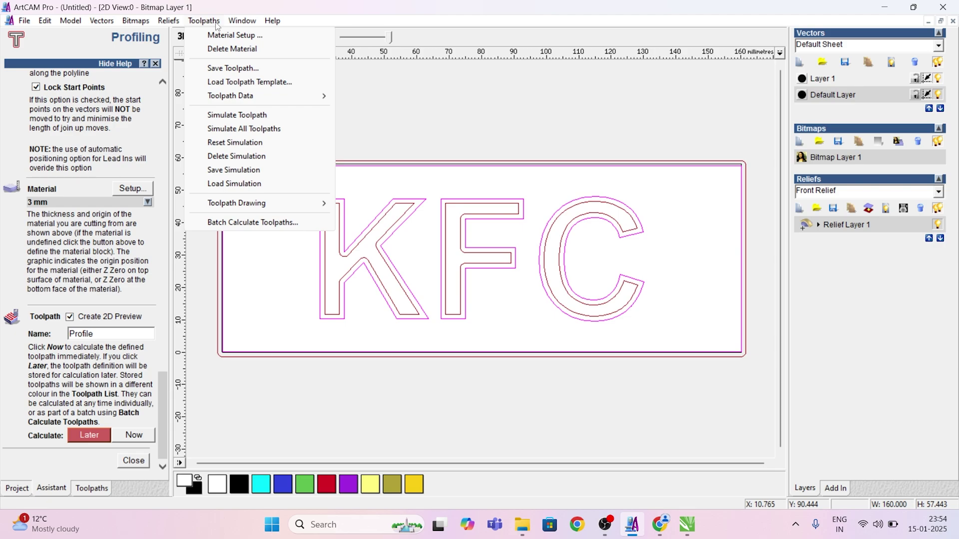
click(225, 71)
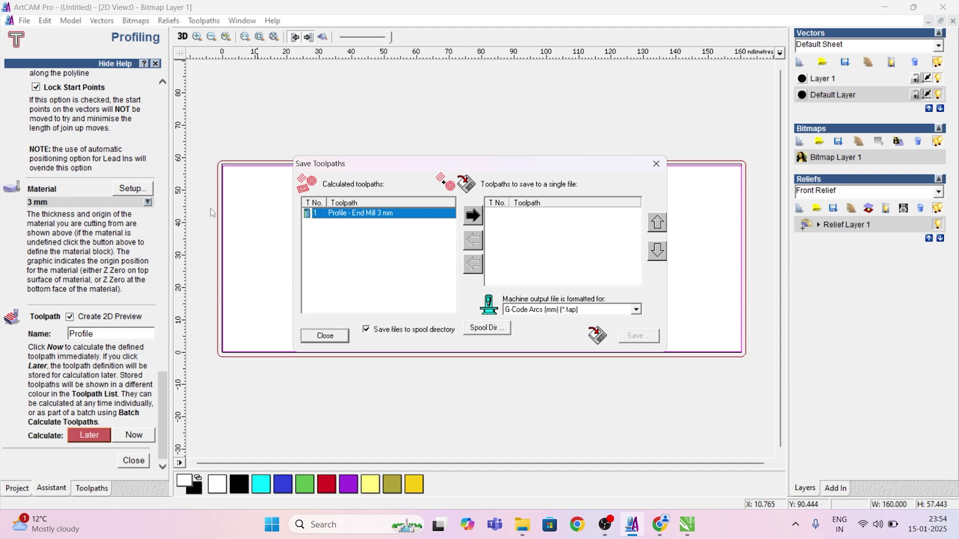
click(474, 217)
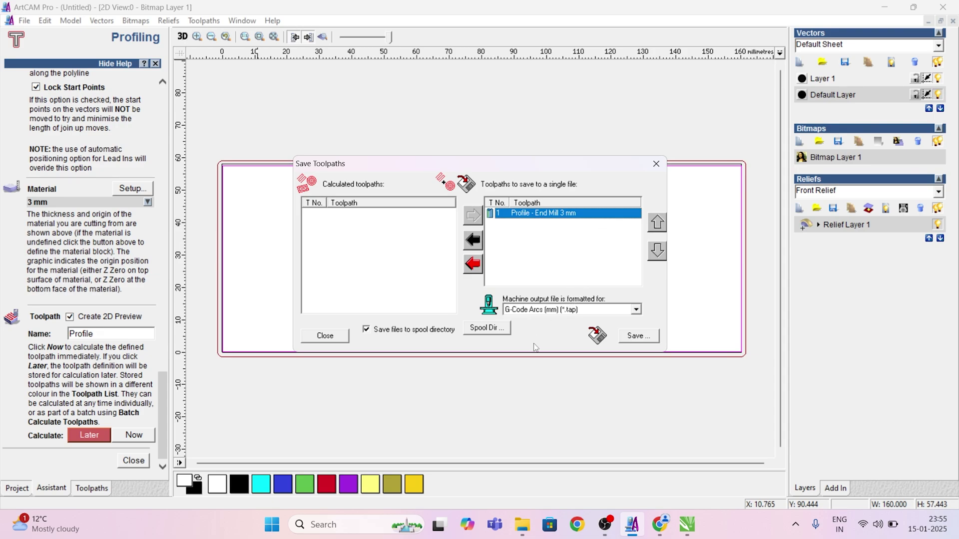
click(611, 314)
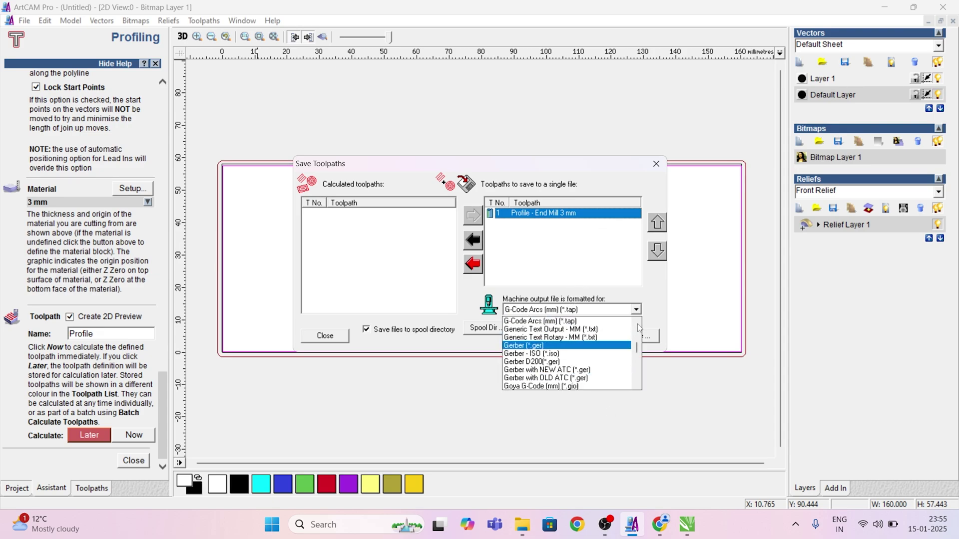
click(604, 321)
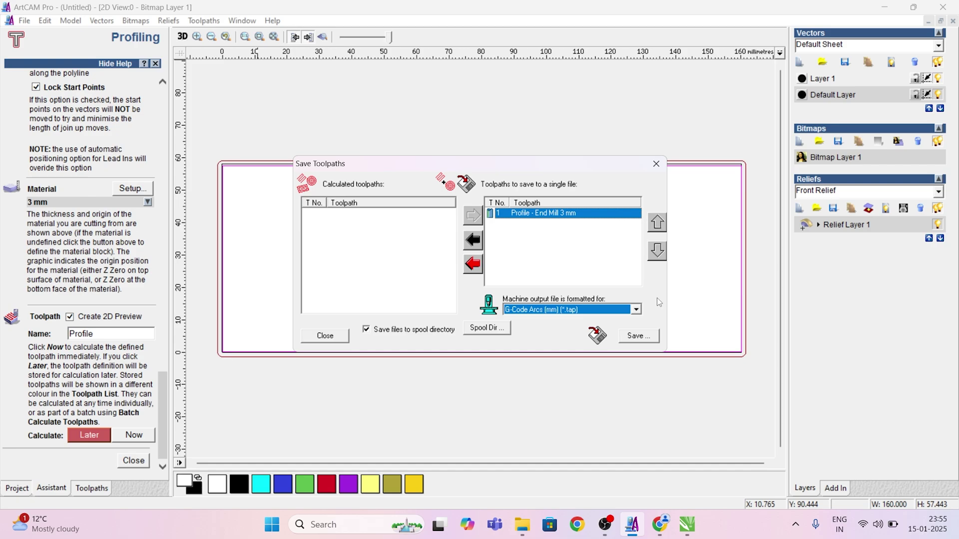
Save the listed toolpath as KFC in the Documents folder and close the toolpath saving dialog.
click(639, 337)
click(640, 337)
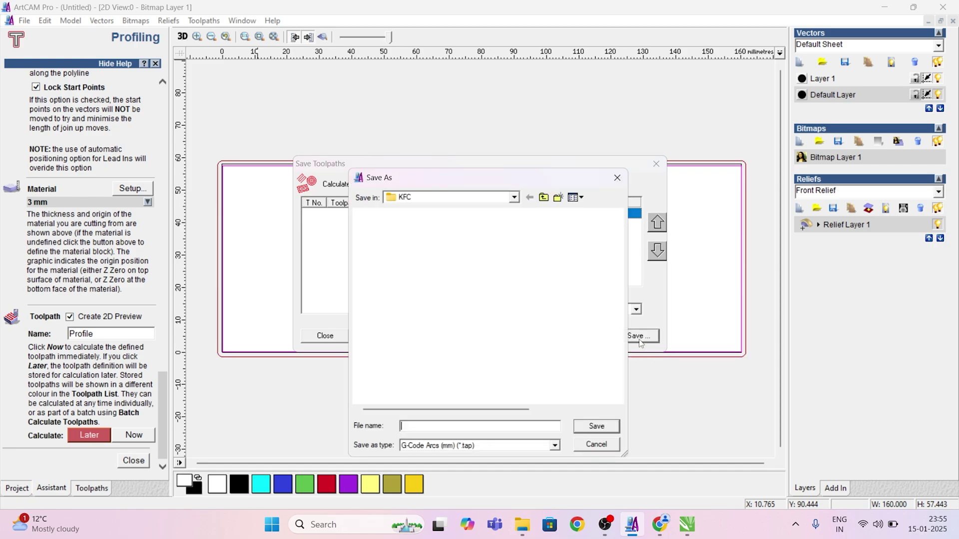
click(513, 198)
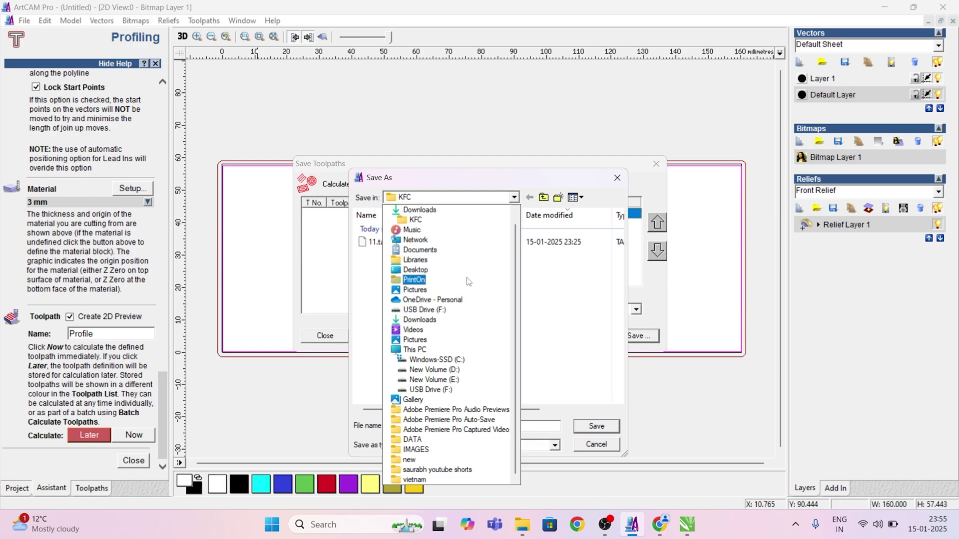
click(468, 251)
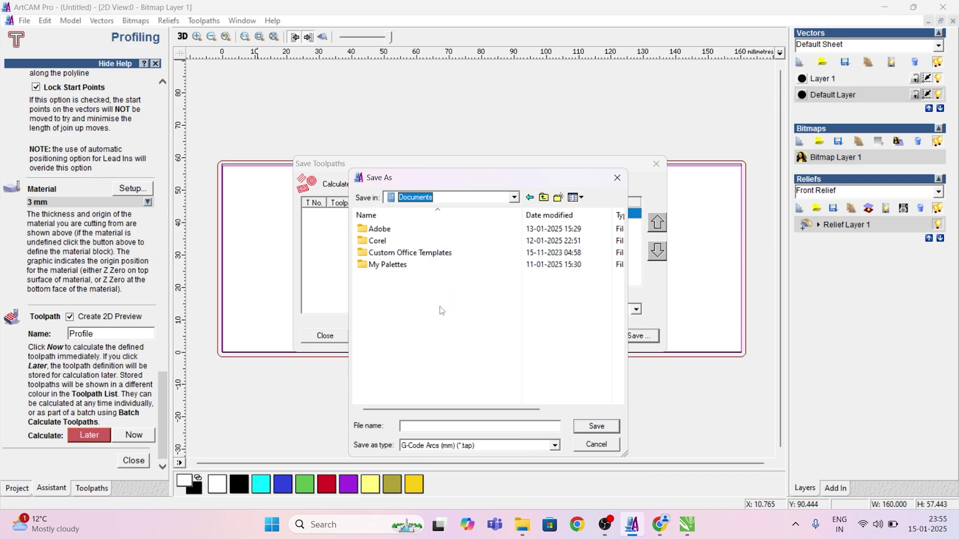
click(434, 426)
text(K)
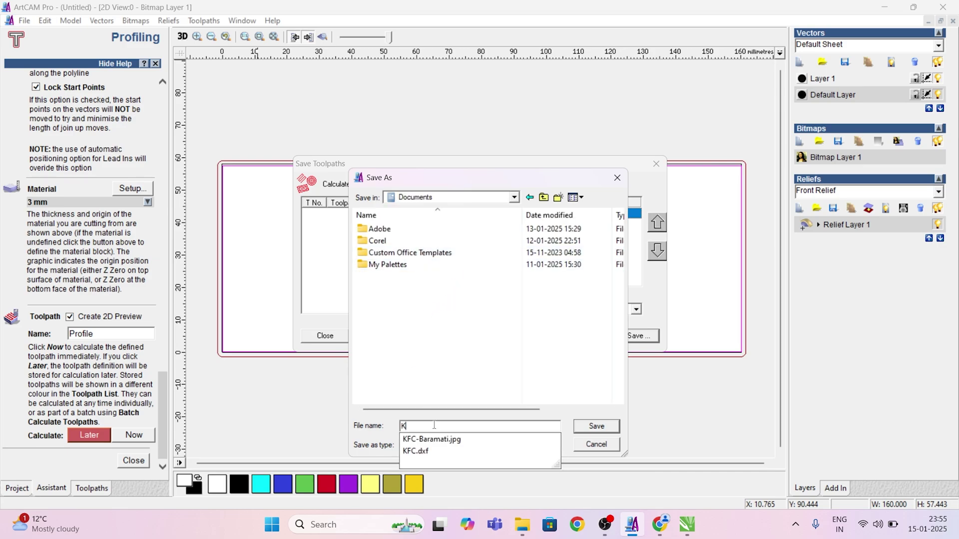
text(FC)
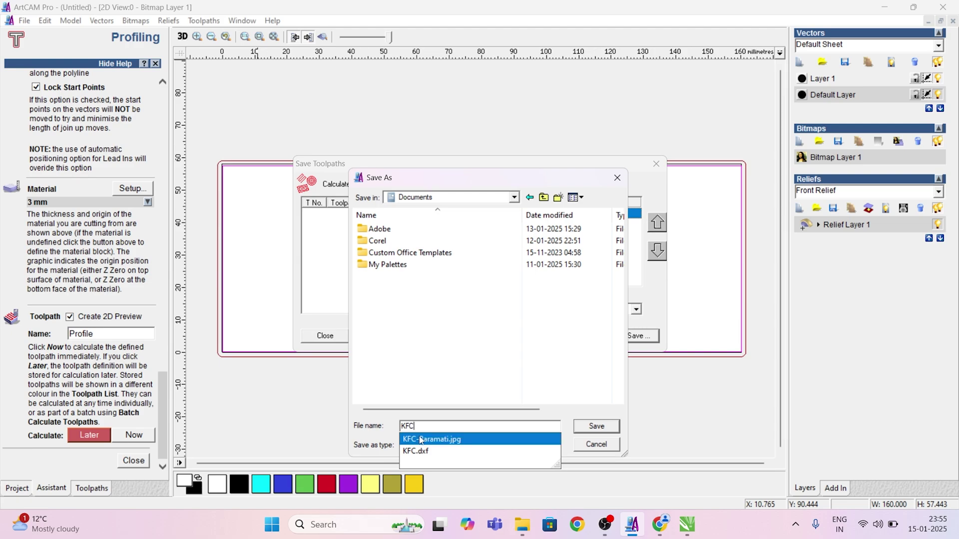
click(572, 404)
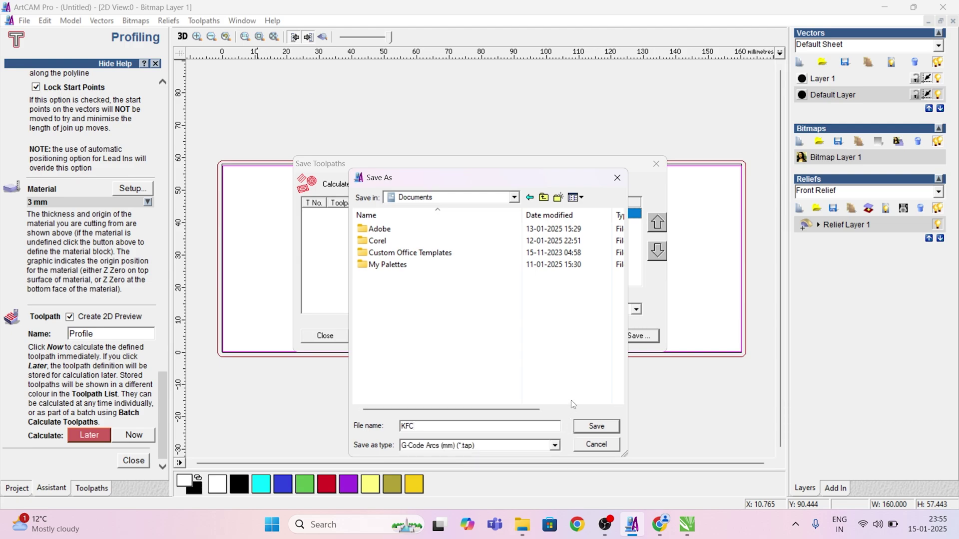
click(589, 429)
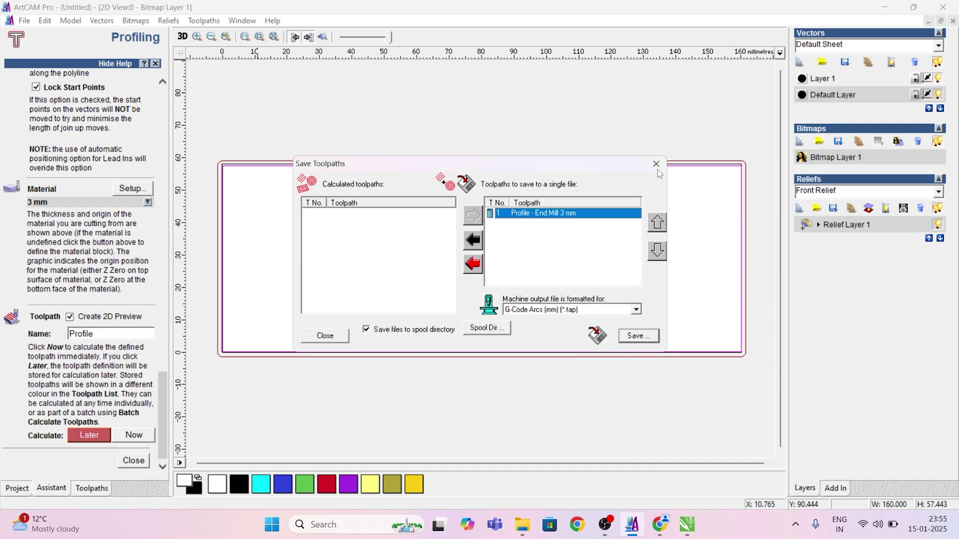
click(325, 335)
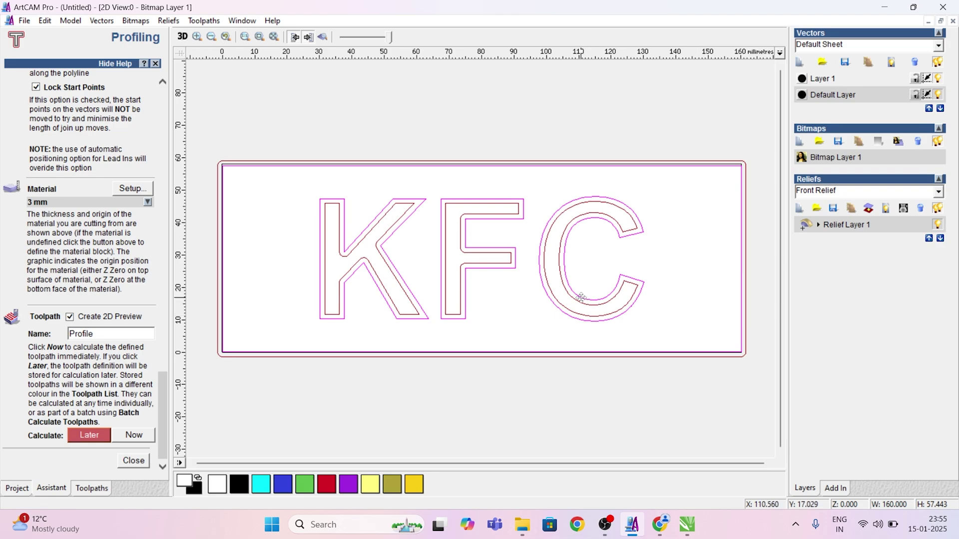
Switch to Chrome to view the KFC ACP board reference photo, and return to ArtCAM Pro.
click(658, 525)
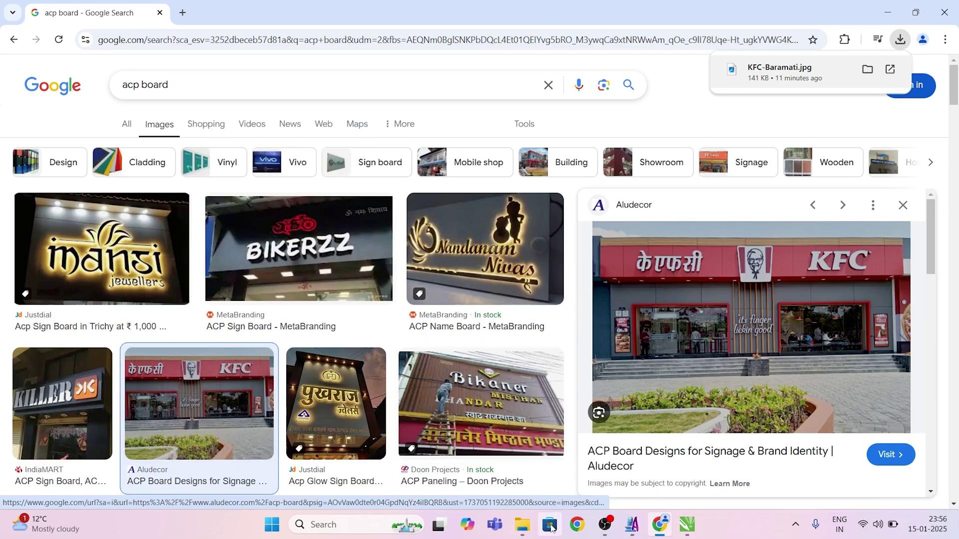
mouse_move(685, 527)
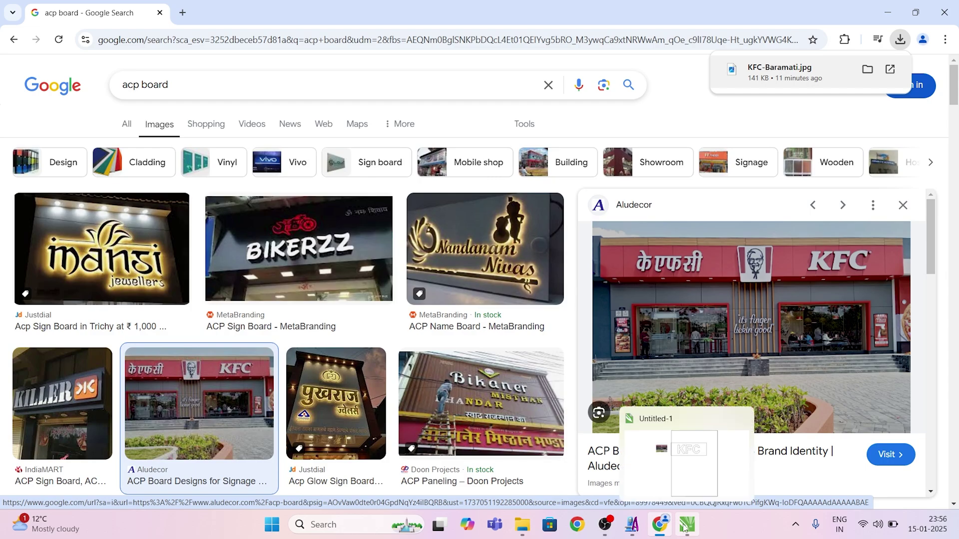
click(632, 524)
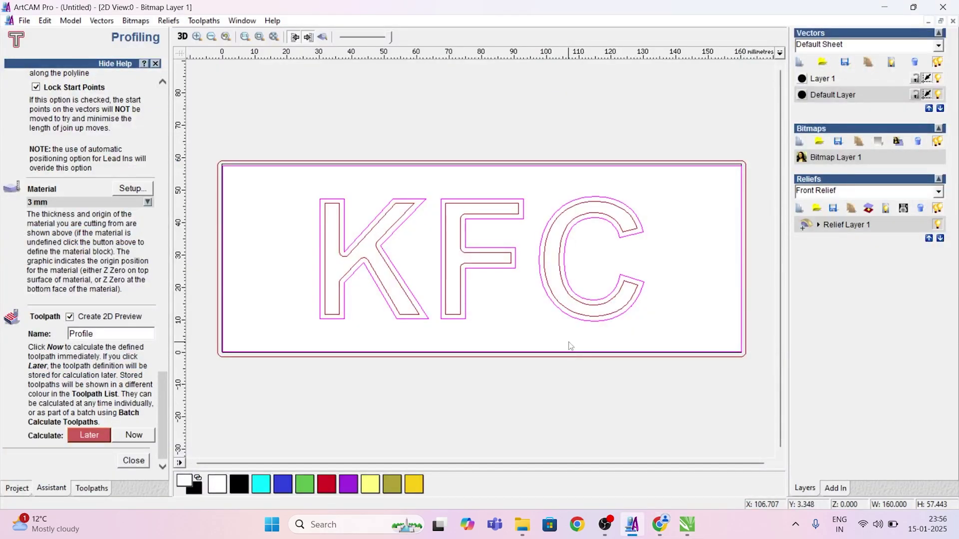